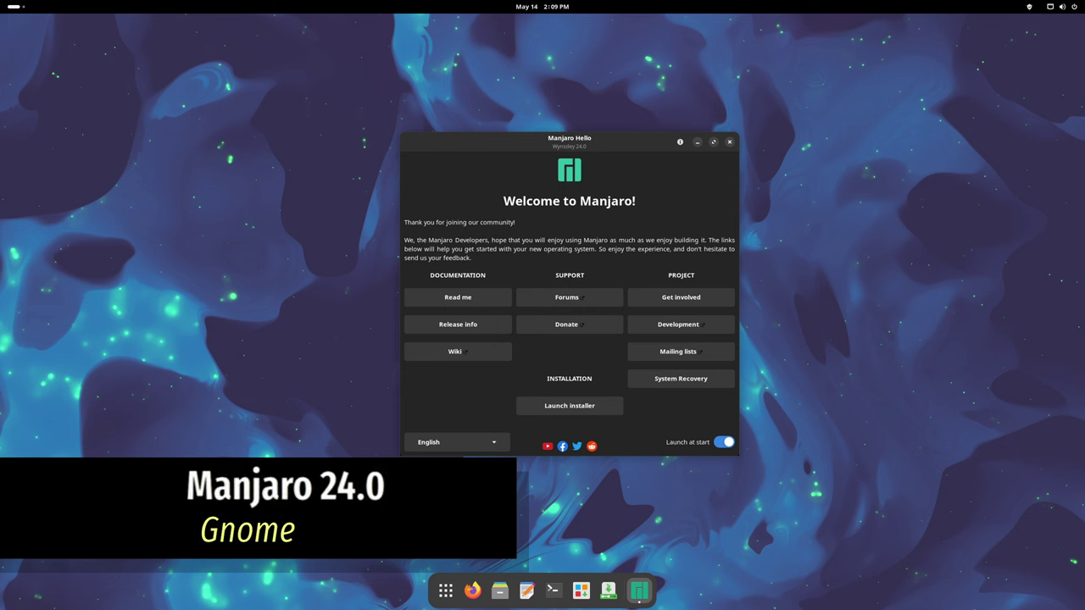
- Dismiss the Manjaro Hello window with Alt+F4, revealing the empty GNOME desktop and dock
{"action": "key", "text": "alt+F4"}
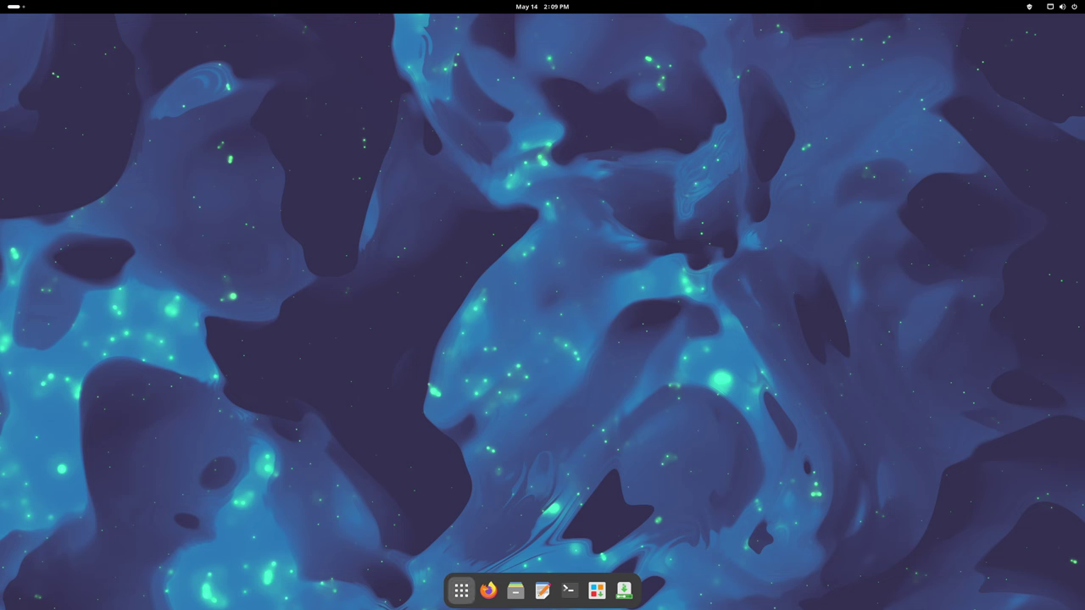
- Peek at the GNOME app grid, then launch Files on the Home folder with Super+E
{"action": "left_click", "coordinate": [461, 591]}
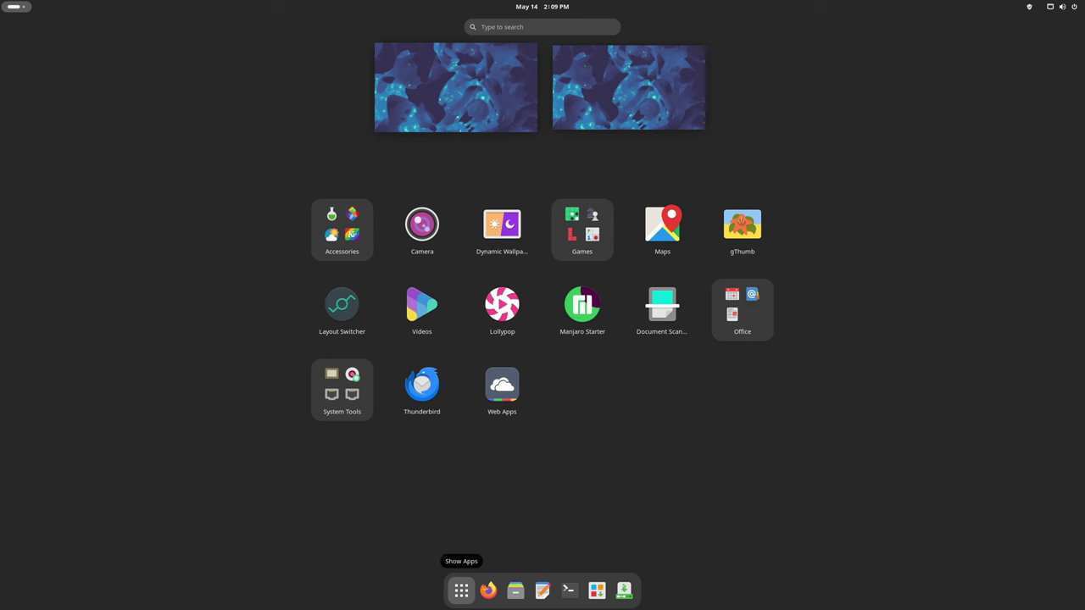
{"action": "left_click", "coordinate": [462, 590]}
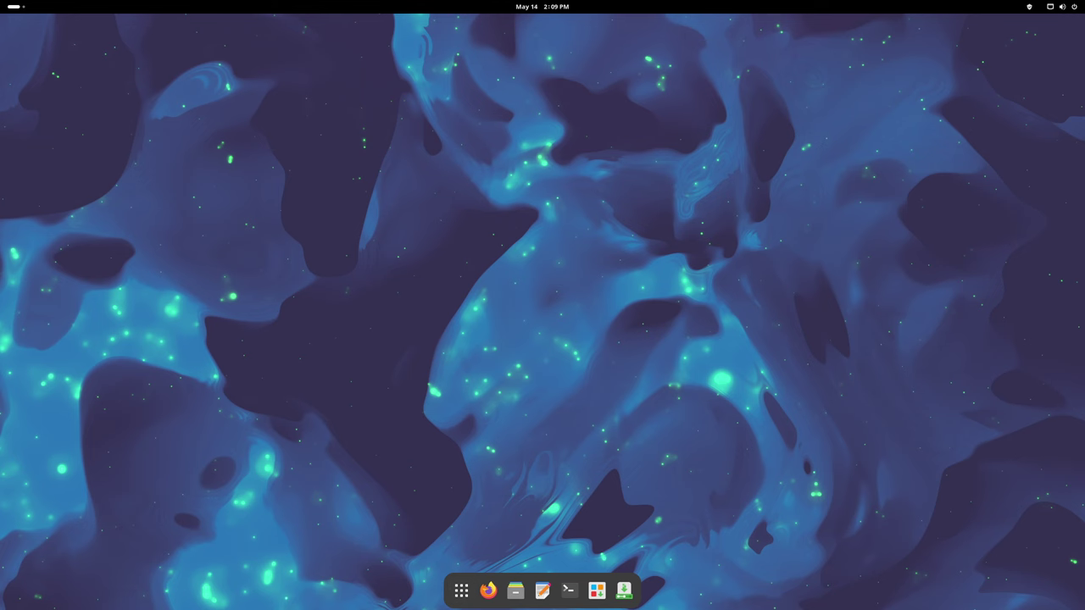
{"action": "key", "text": "super+e"}
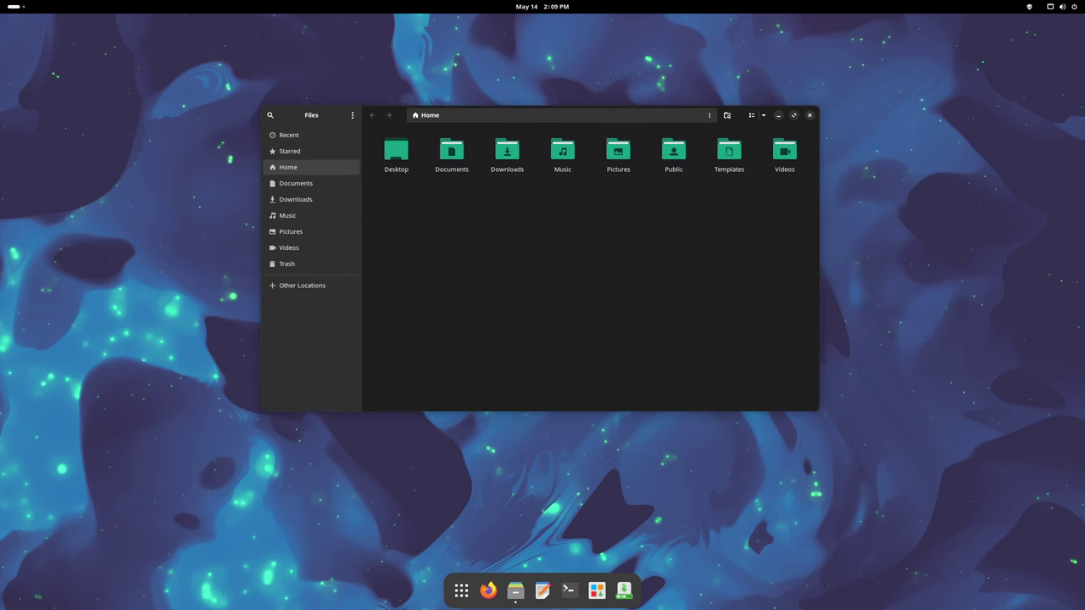
- Search for 'downlo' and open the empty Downloads folder
{"action": "key", "text": "ctrl+f"}
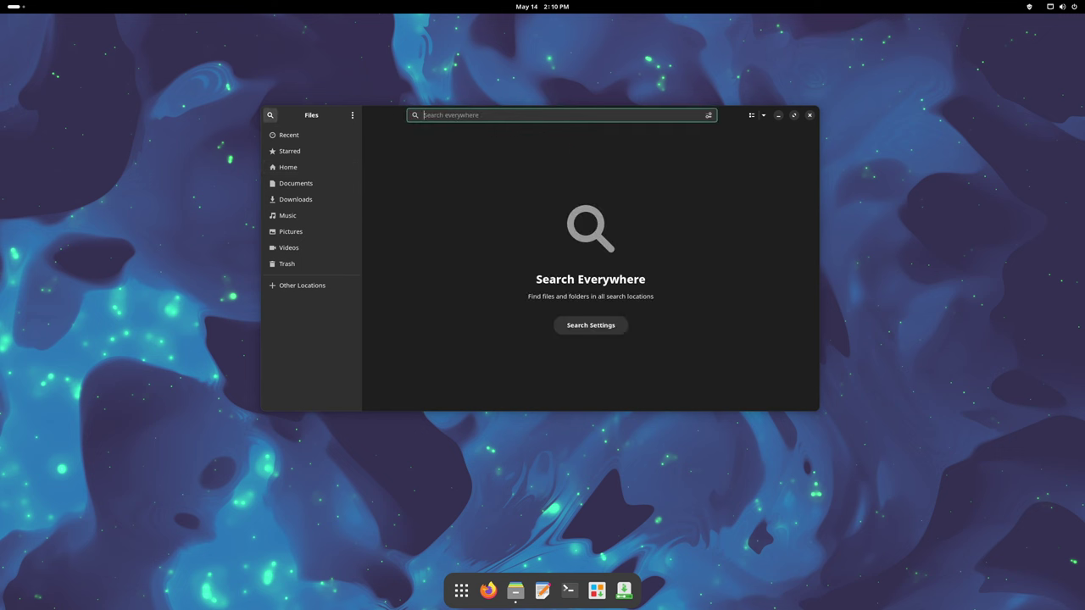
{"action": "type", "text": "test"}
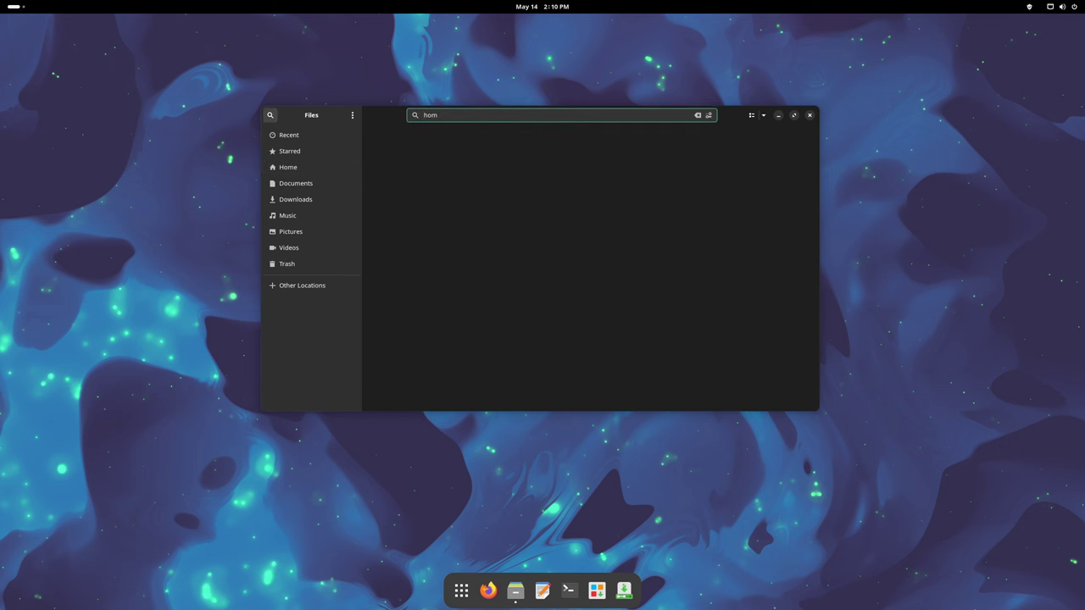
{"action": "key", "text": "BackSpace"}
{"action": "key", "text": "Escape"}
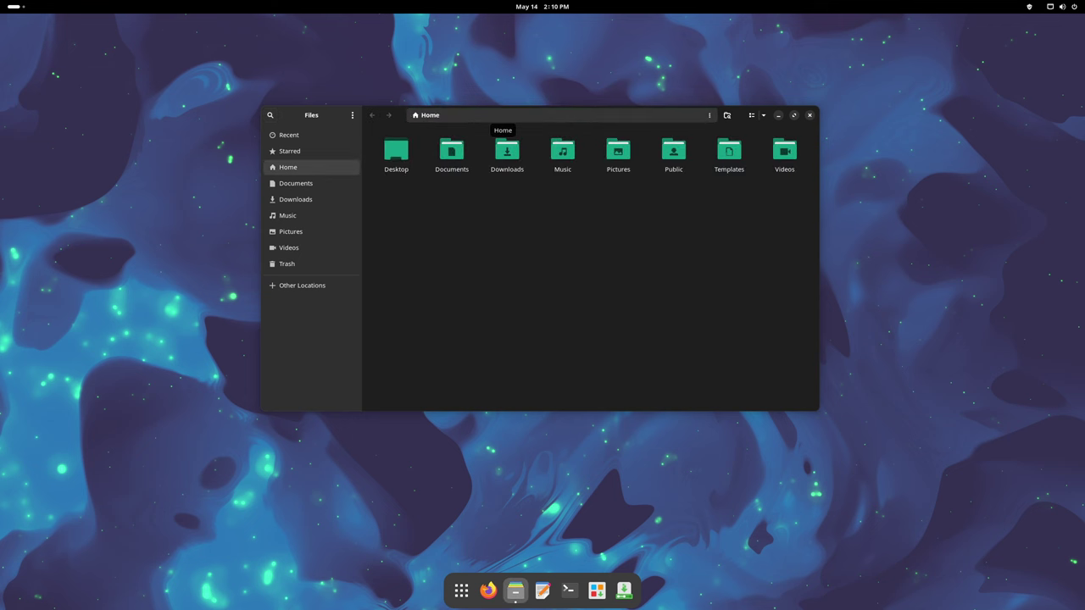
{"action": "type", "text": "dow"}
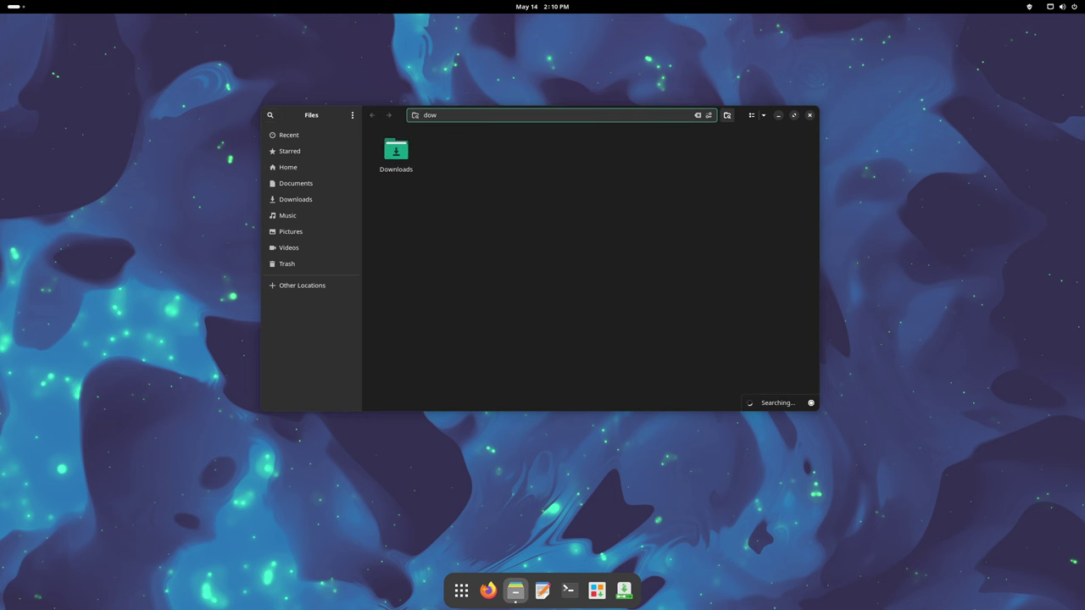
{"action": "type", "text": "nlo"}
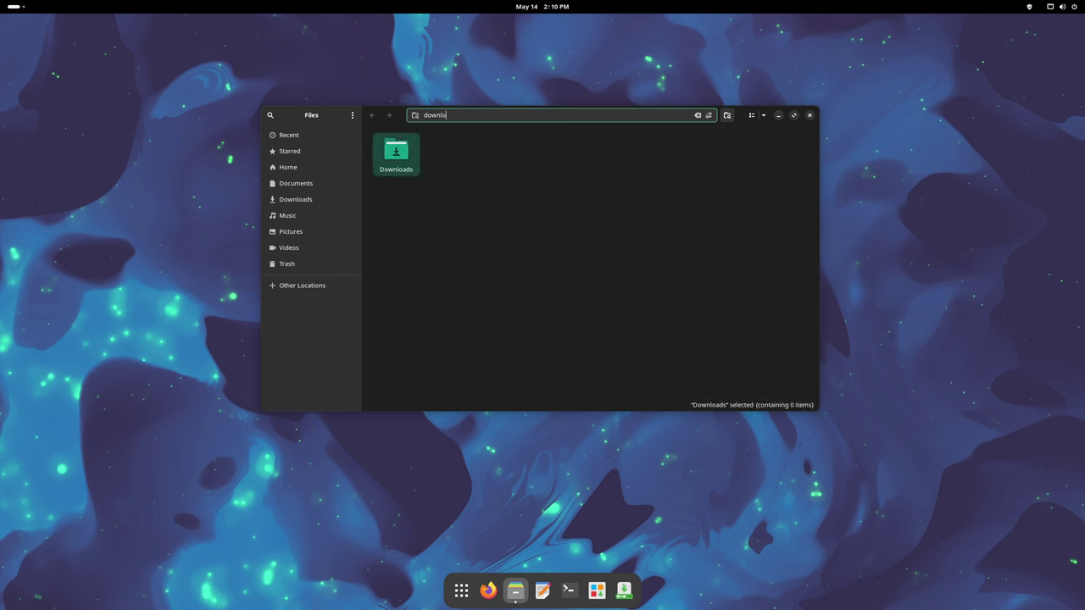
{"action": "key", "text": "Return"}
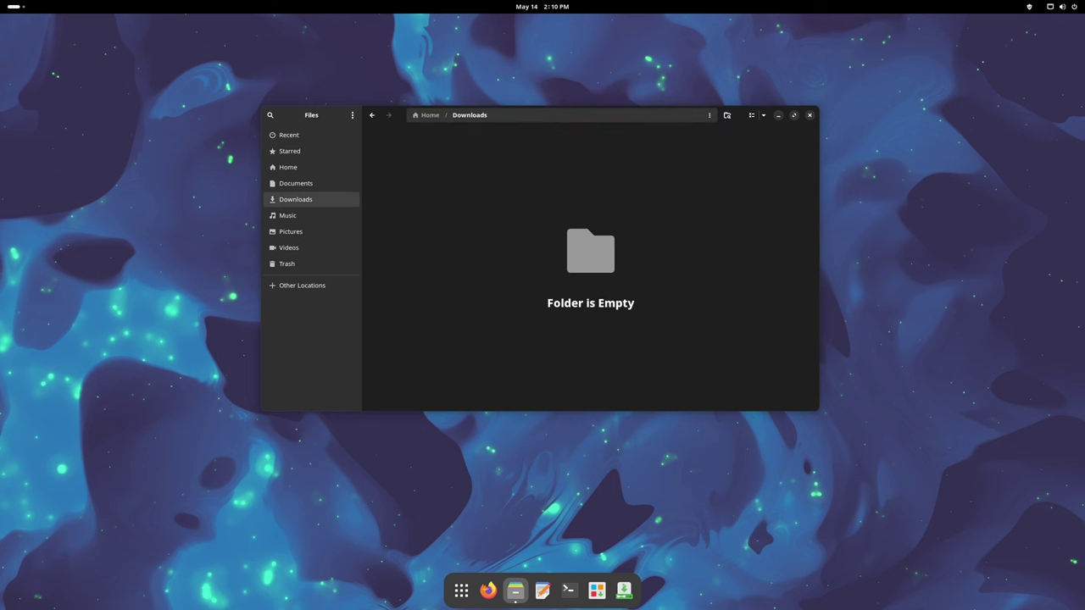
- Check the Files version 46.1 in About Files, then quit the file manager
{"action": "key", "text": "ctrl+l"}
{"action": "key", "text": "Escape"}
{"action": "key", "text": "F10"}
{"action": "key", "text": "Down"}
{"action": "key", "text": "Down"}
{"action": "key", "text": "Down"}
{"action": "key", "text": "Down"}
{"action": "key", "text": "Down"}
{"action": "key", "text": "Down"}
{"action": "key", "text": "Down"}
{"action": "key", "text": "Down"}
{"action": "key", "text": "Down"}
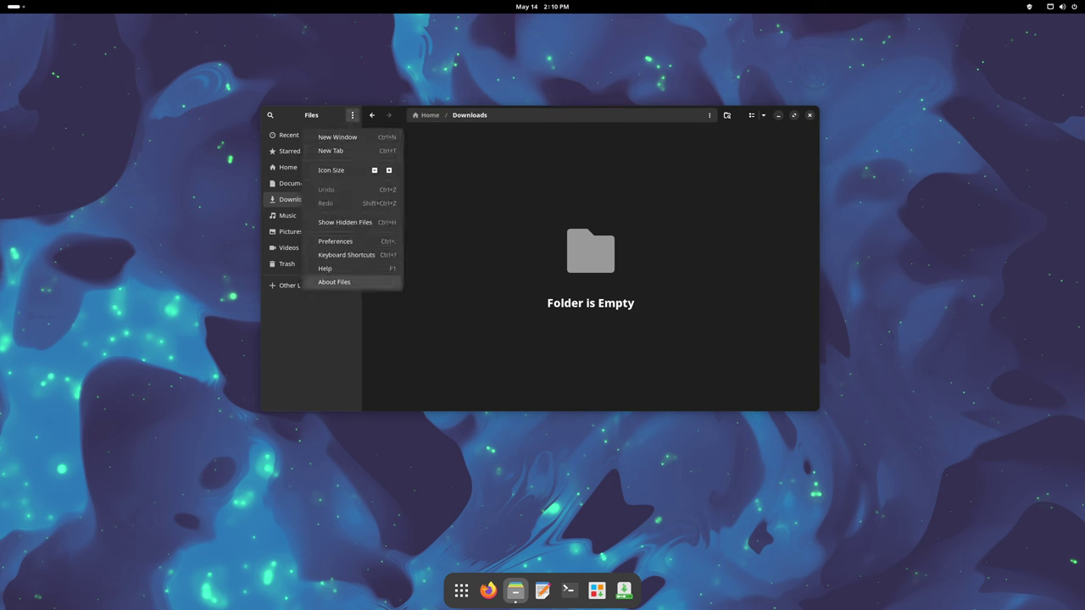
{"action": "key", "text": "Return"}
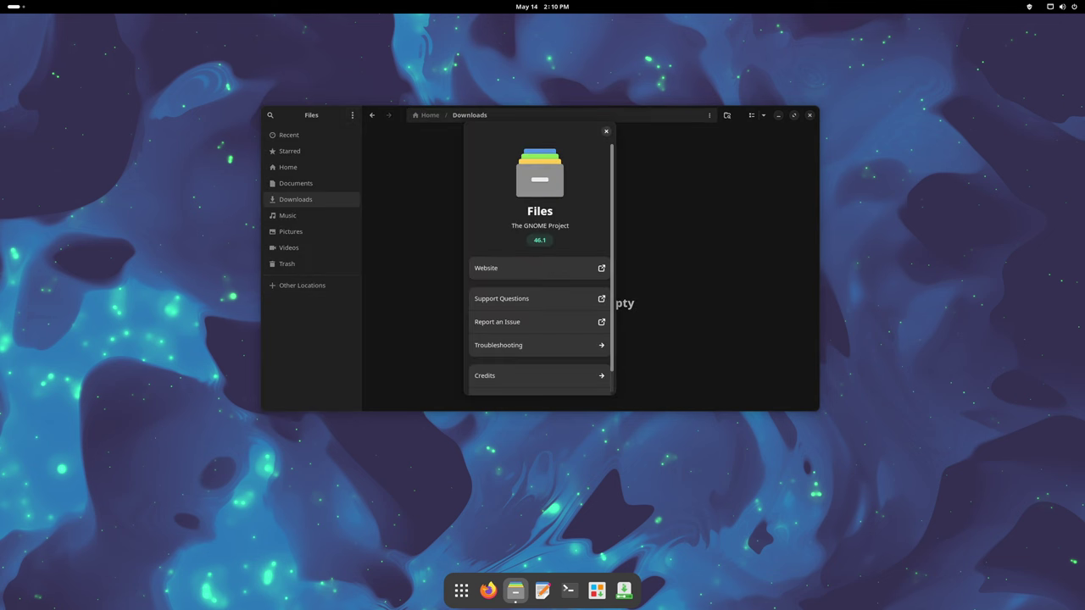
{"action": "key", "text": "Escape"}
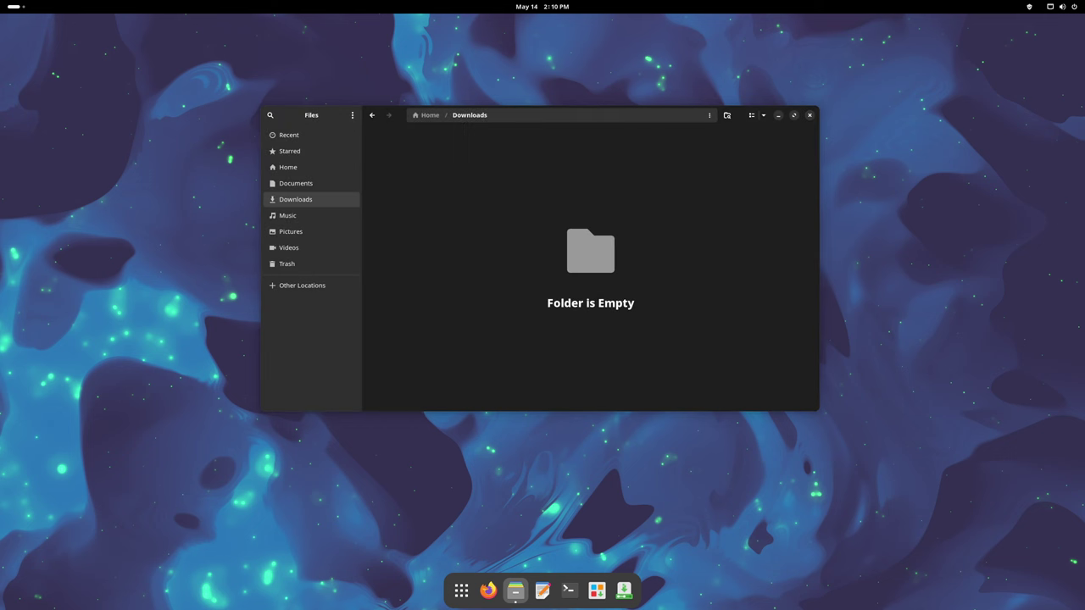
{"action": "key", "text": "ctrl+q"}
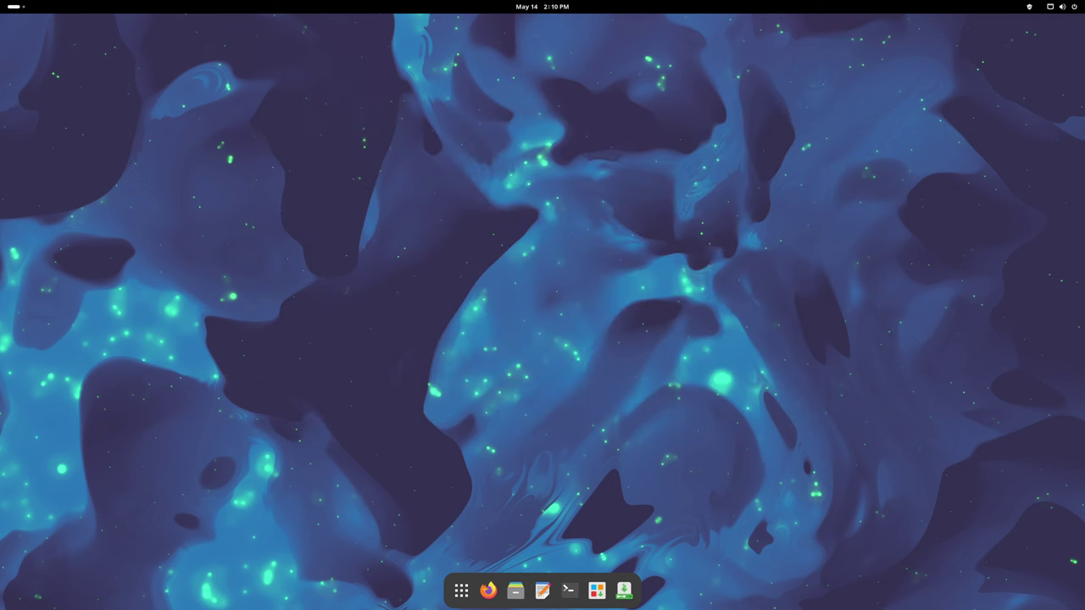
- Open the Accessibility page in GNOME Settings, then close Settings
{"action": "left_click", "coordinate": [1060, 6]}
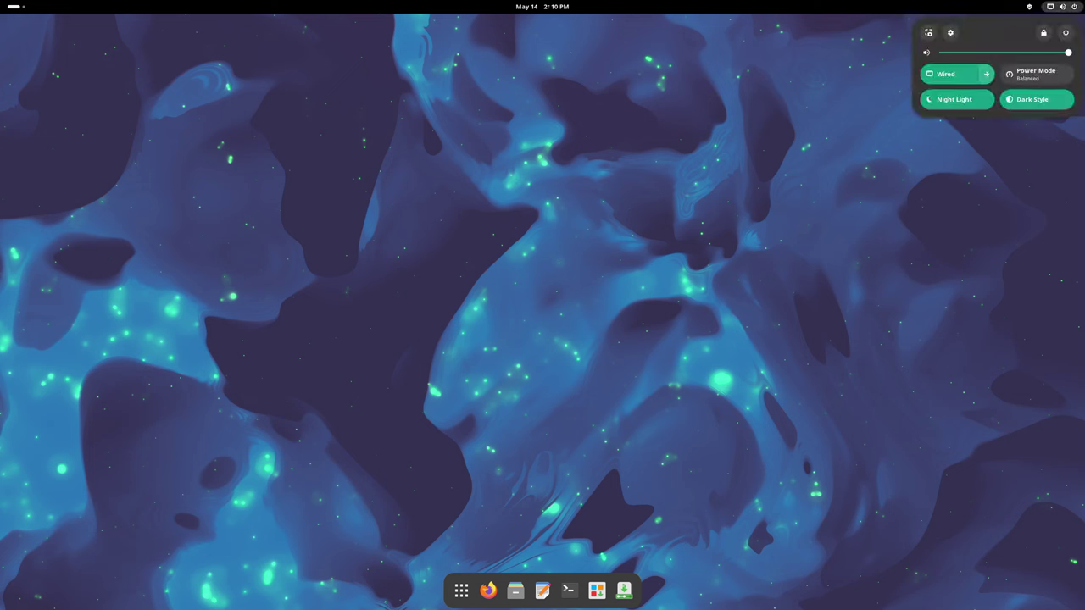
{"action": "key", "text": "Escape"}
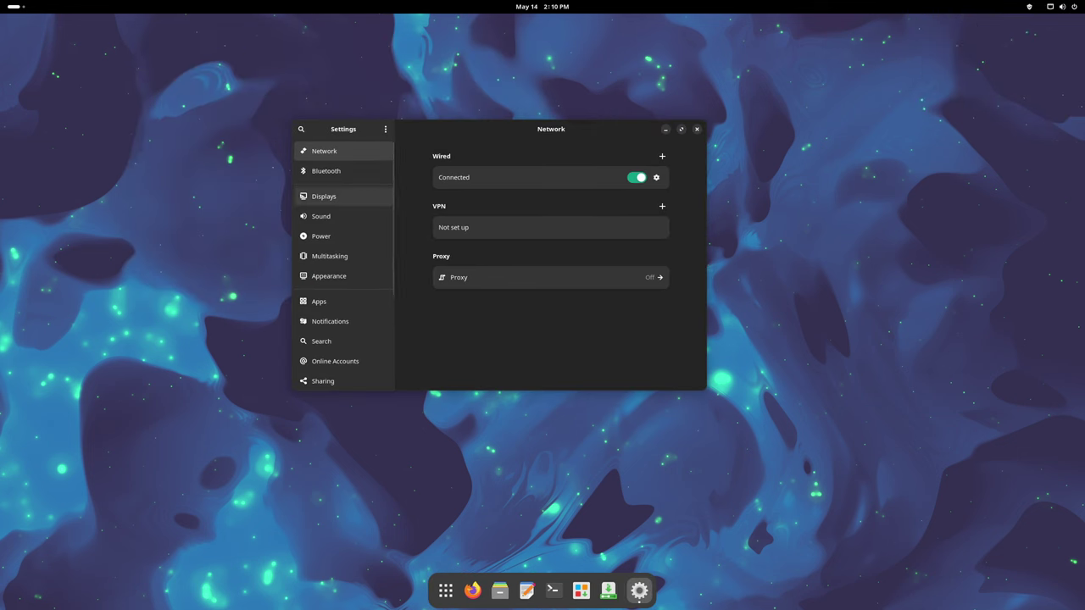
{"action": "scroll", "coordinate": [344, 263], "scroll_direction": "down", "scroll_amount": 4}
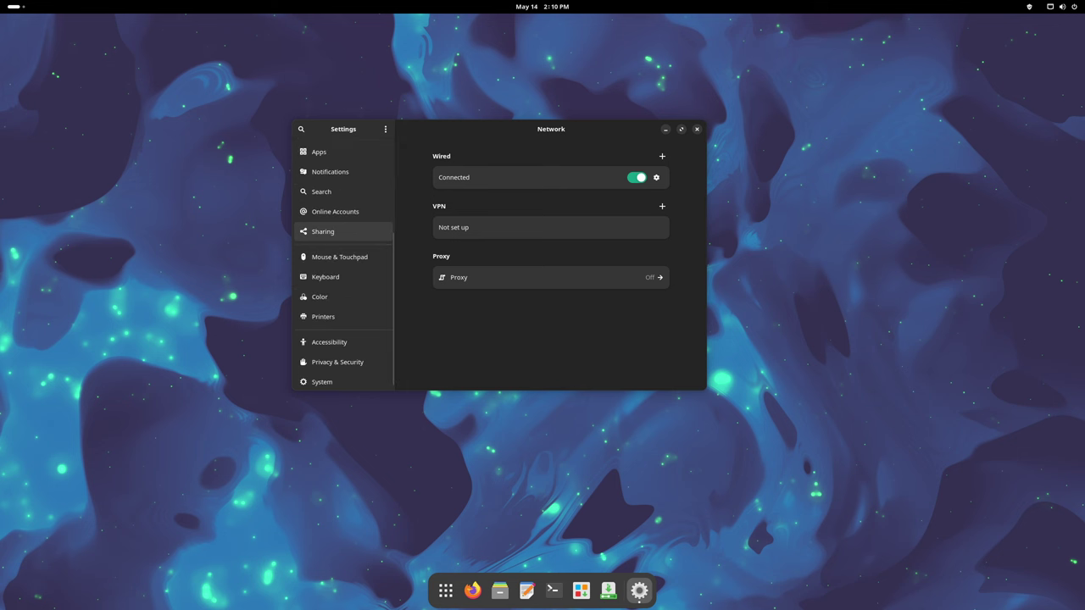
{"action": "left_click", "coordinate": [329, 337]}
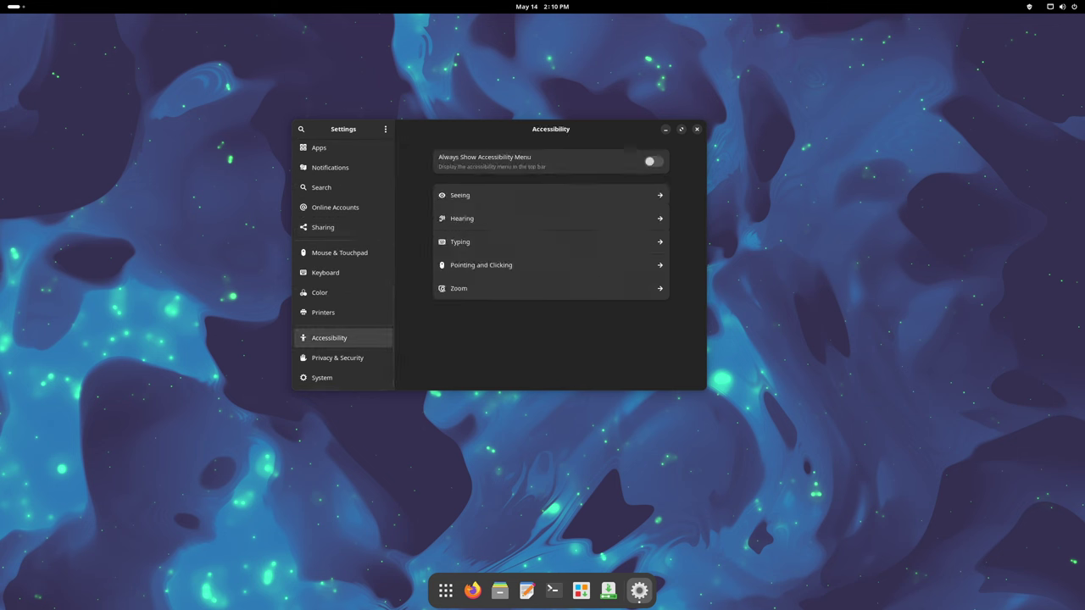
{"action": "scroll", "coordinate": [344, 287], "scroll_direction": "up", "scroll_amount": 1}
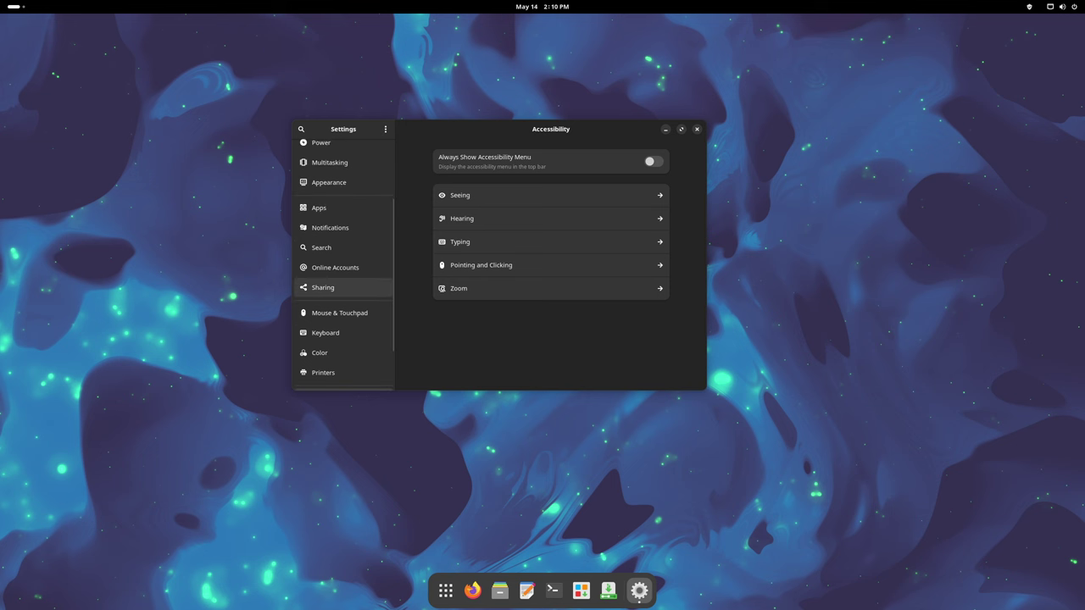
{"action": "scroll", "coordinate": [343, 287], "scroll_direction": "up", "scroll_amount": 2}
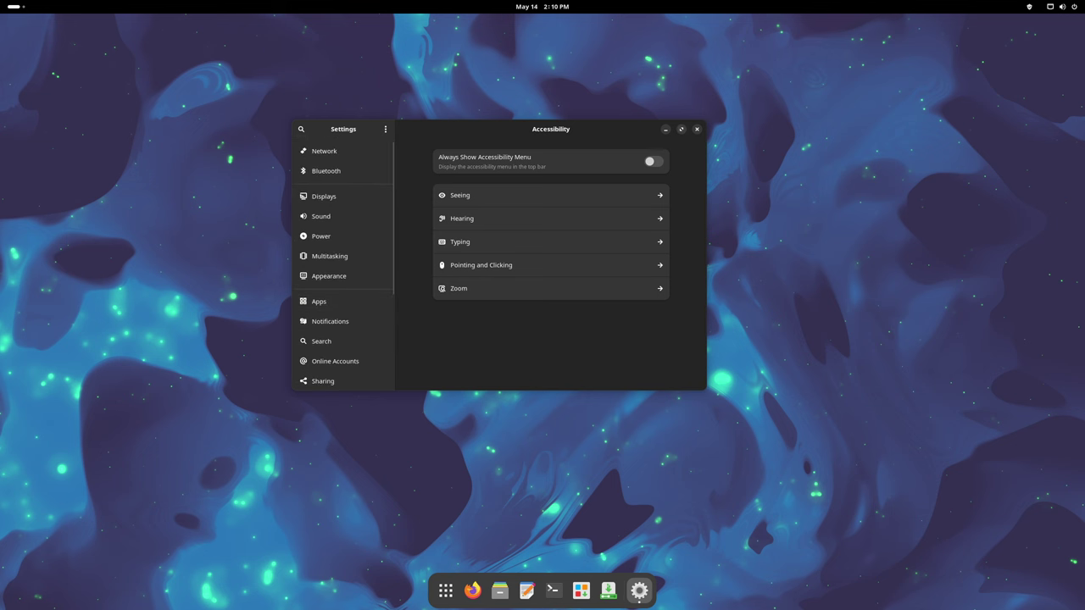
{"action": "key", "text": "ctrl+q"}
- Return to Settings and open the System page
{"action": "key", "text": "super+s"}
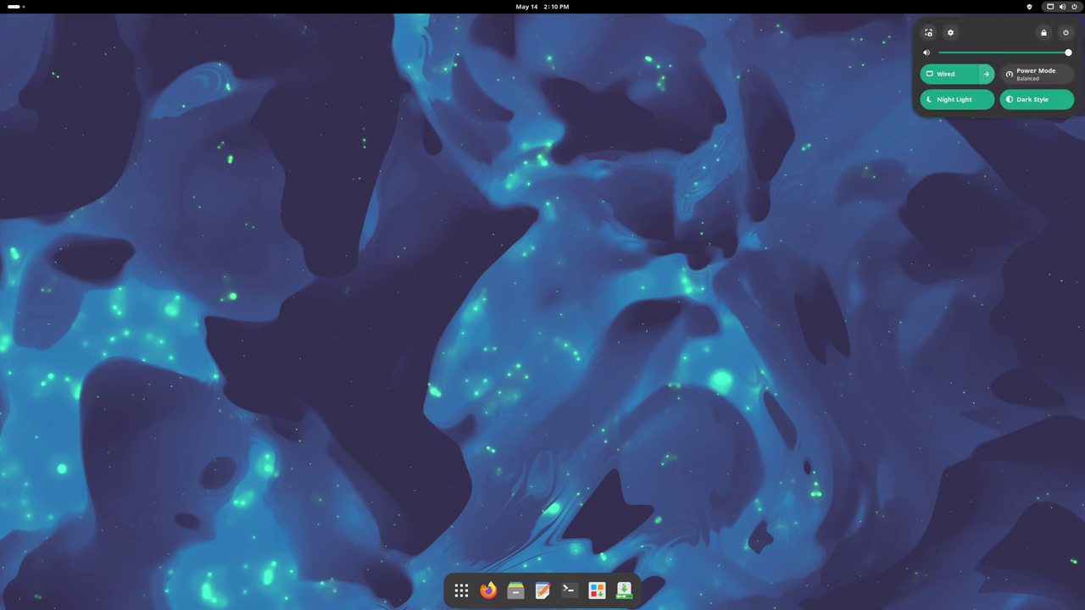
{"action": "key", "text": "Escape"}
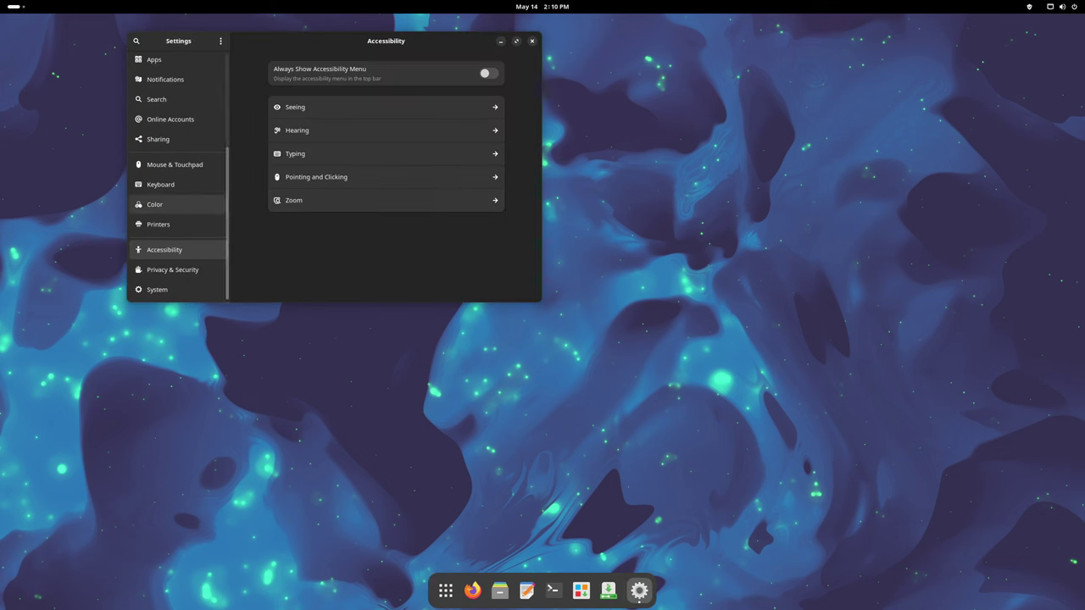
{"action": "scroll", "coordinate": [179, 170], "scroll_direction": "up", "scroll_amount": 2}
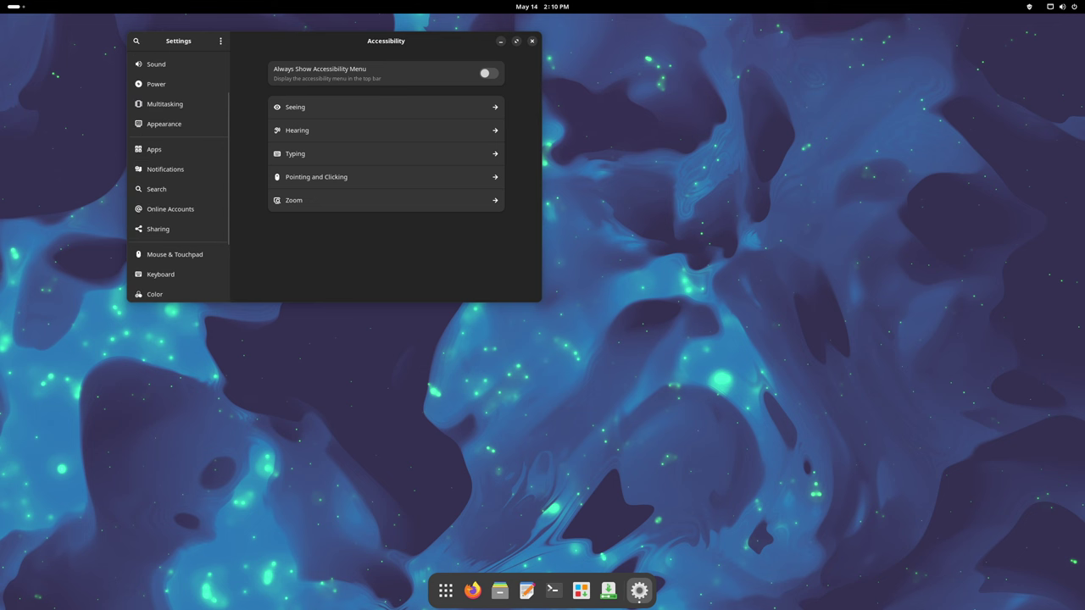
{"action": "scroll", "coordinate": [179, 231], "scroll_direction": "up", "scroll_amount": 2}
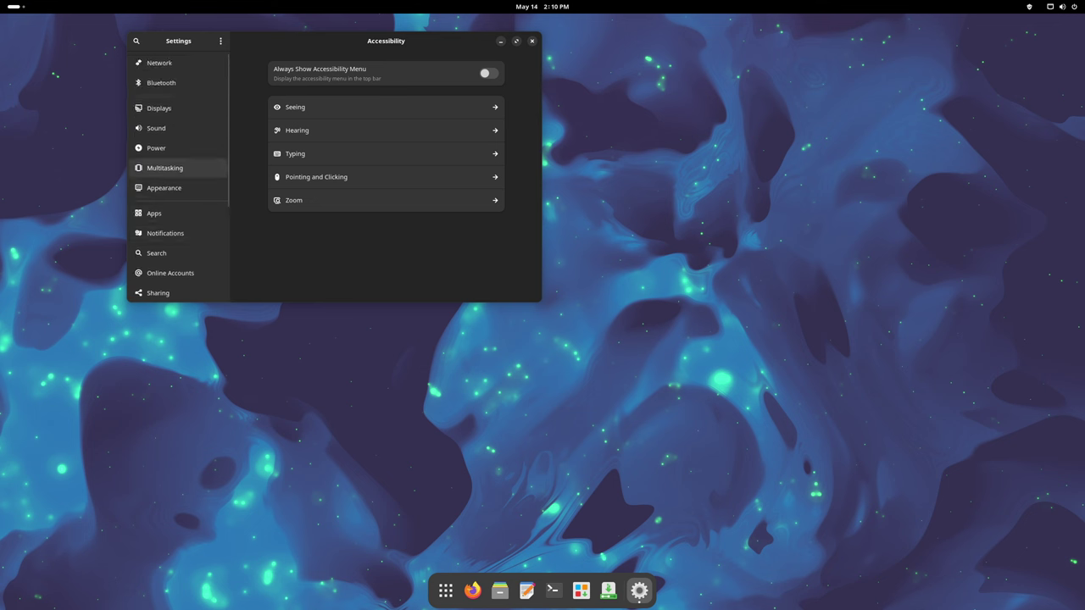
{"action": "scroll", "coordinate": [179, 168], "scroll_direction": "down", "scroll_amount": 3}
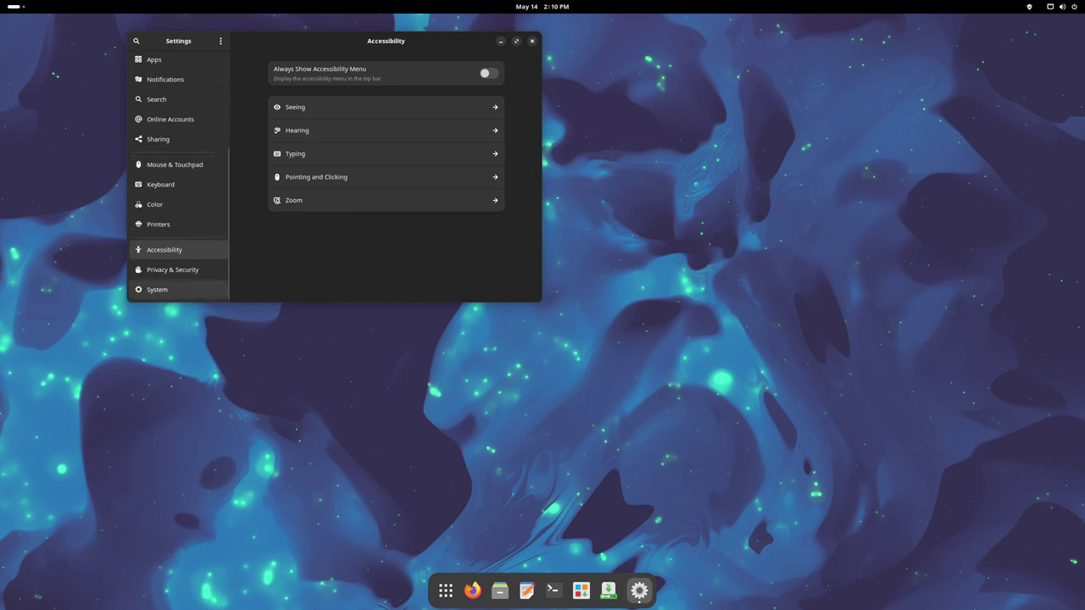
{"action": "left_click", "coordinate": [170, 294]}
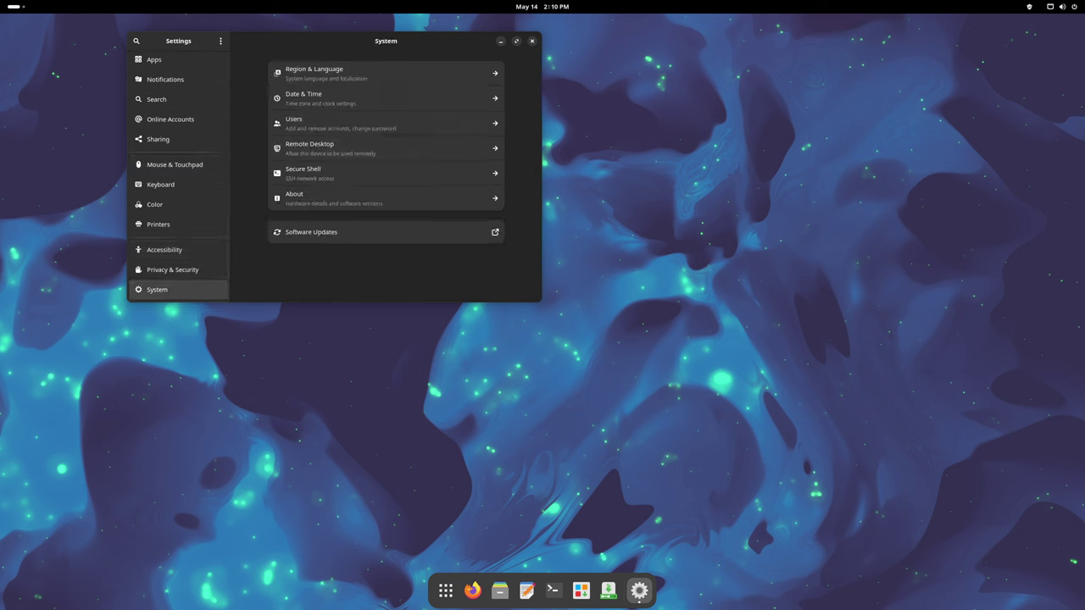
- Centre Settings, view Remote Desktop sharing, cancel the keyring prompt, and quit Settings
{"action": "left_click_drag", "start_coordinate": [386, 41], "coordinate": [540, 124]}
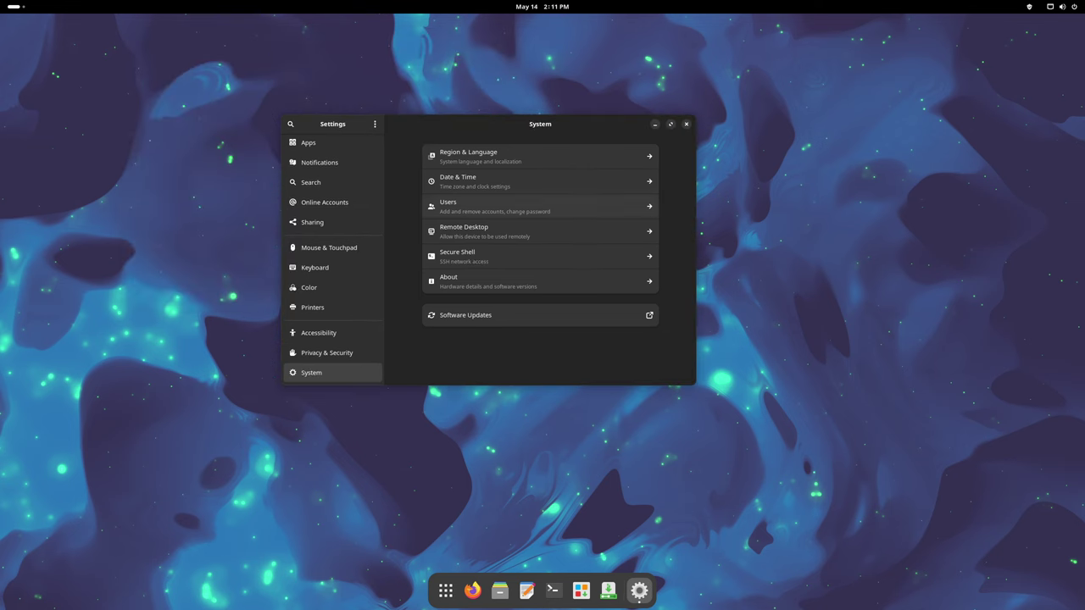
{"action": "left_click", "coordinate": [475, 230]}
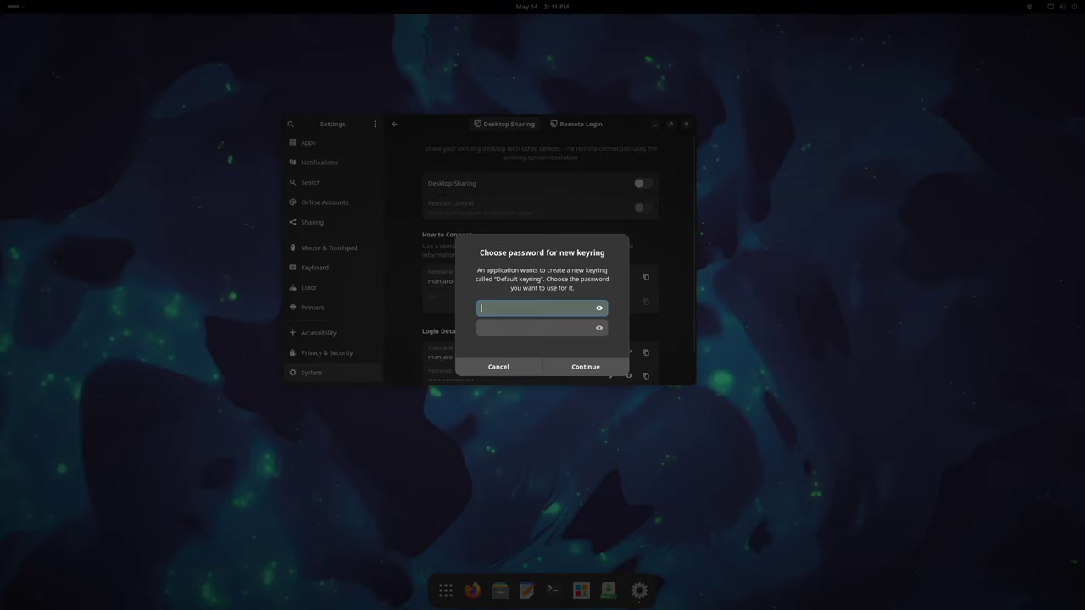
{"action": "left_click", "coordinate": [498, 366]}
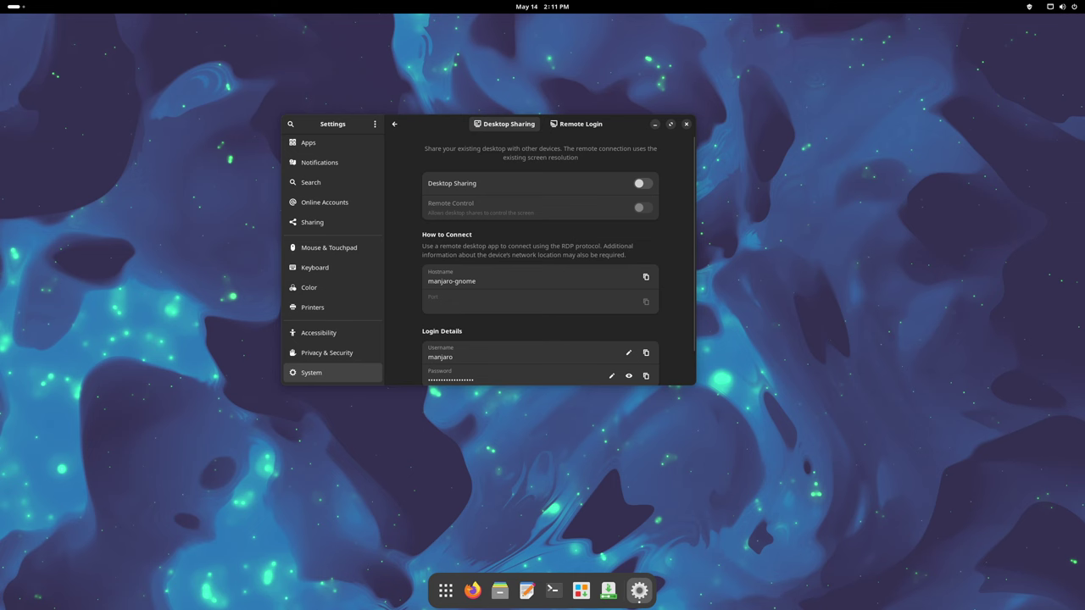
{"action": "key", "text": "ctrl+q"}
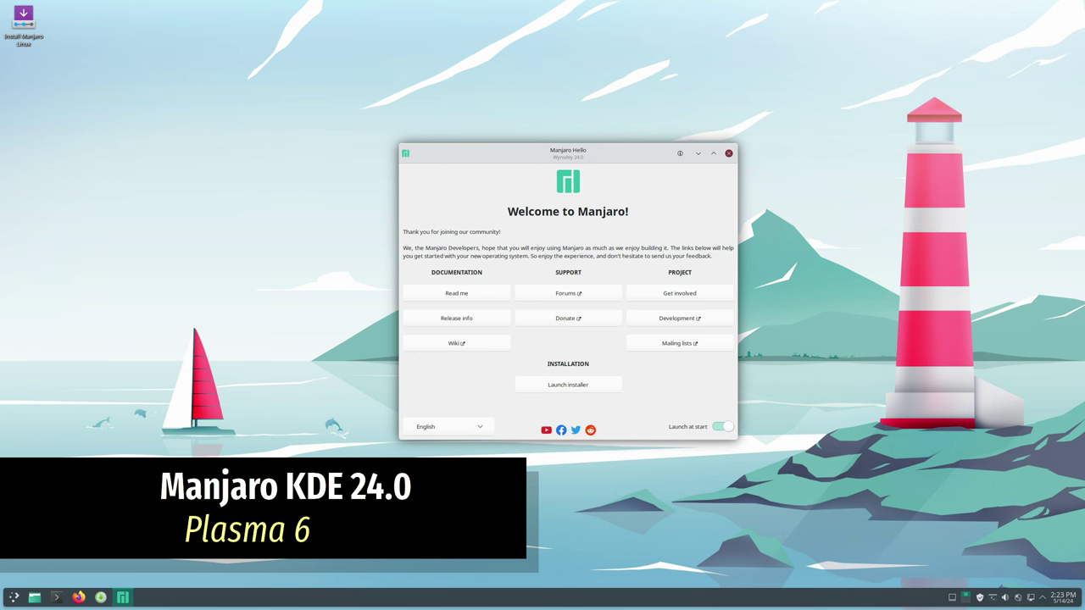
- Close Manjaro Hello on KDE Plasma and open the application launcher
{"action": "left_click", "coordinate": [728, 153]}
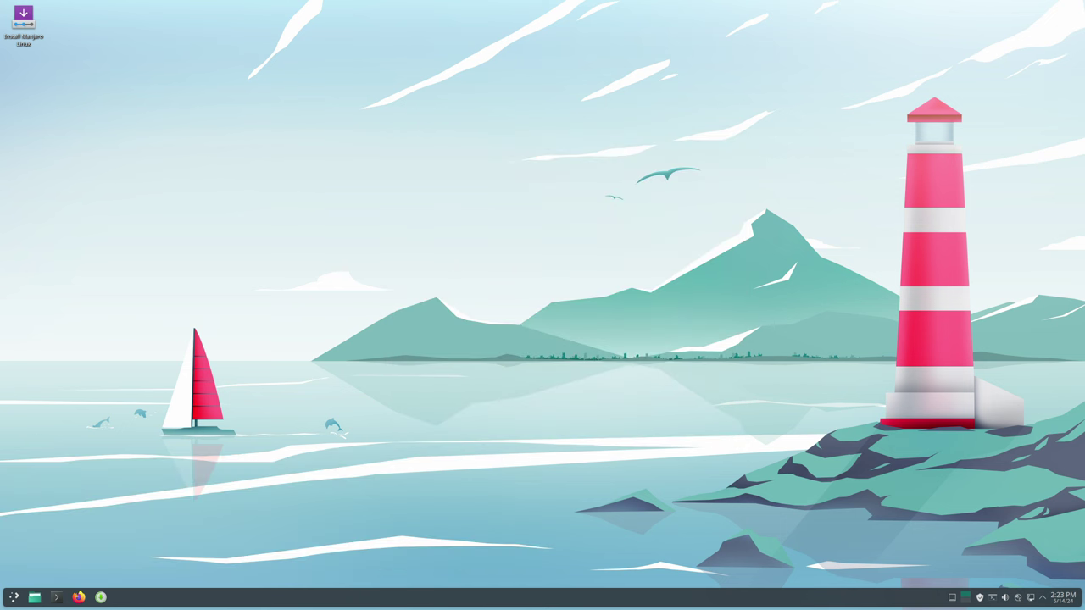
{"action": "left_click", "coordinate": [14, 597]}
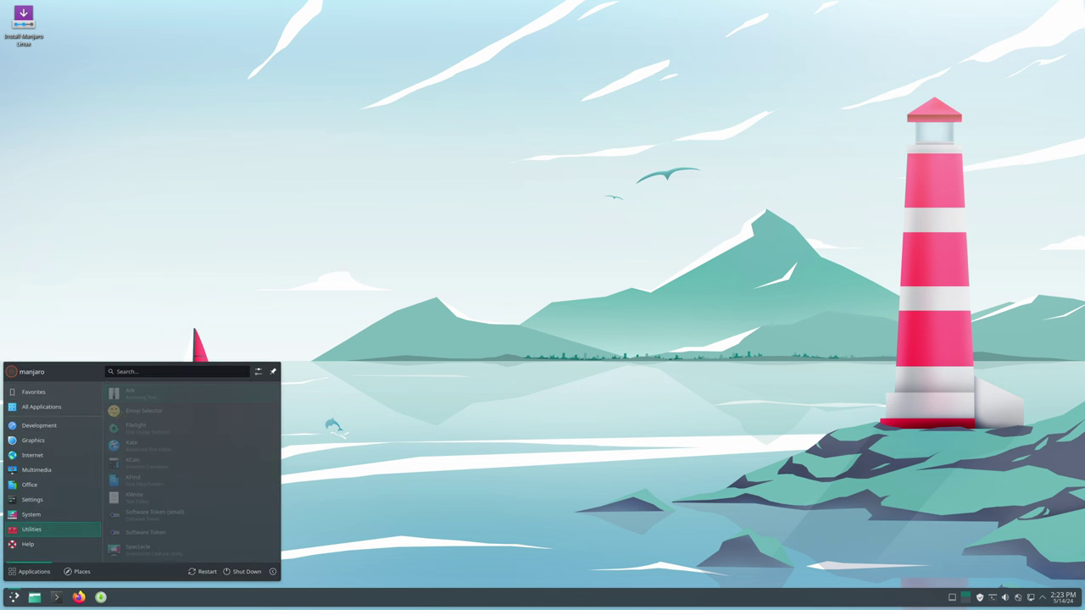
- View About this System in System Settings (Plasma 6.0.4, kernel 6.9.0-1-MANJARO), then close it
{"action": "left_click", "coordinate": [146, 445]}
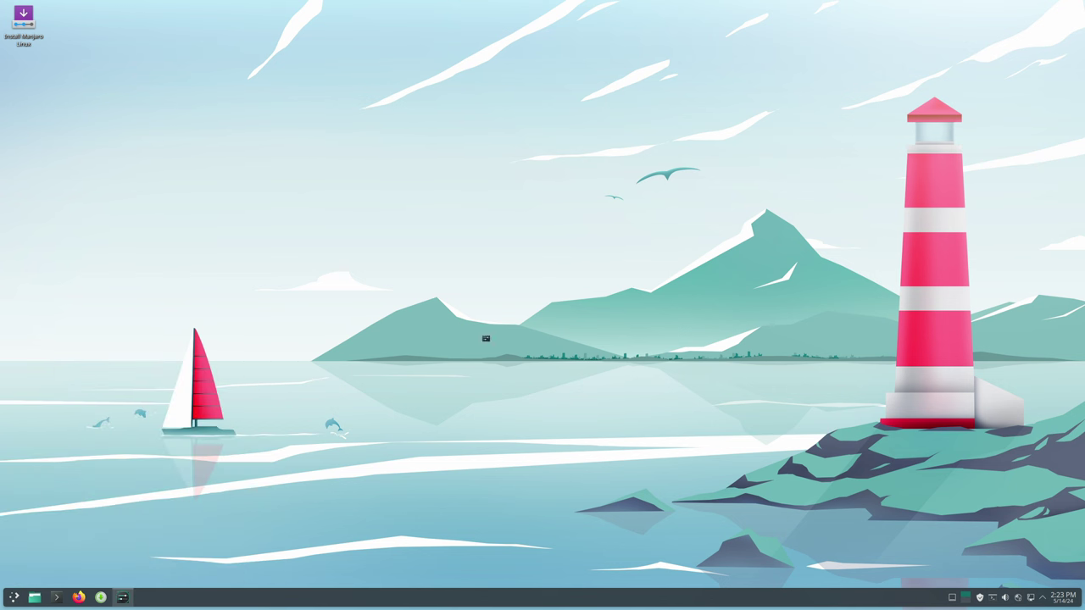
{"action": "scroll", "coordinate": [397, 356], "scroll_direction": "down", "scroll_amount": 10}
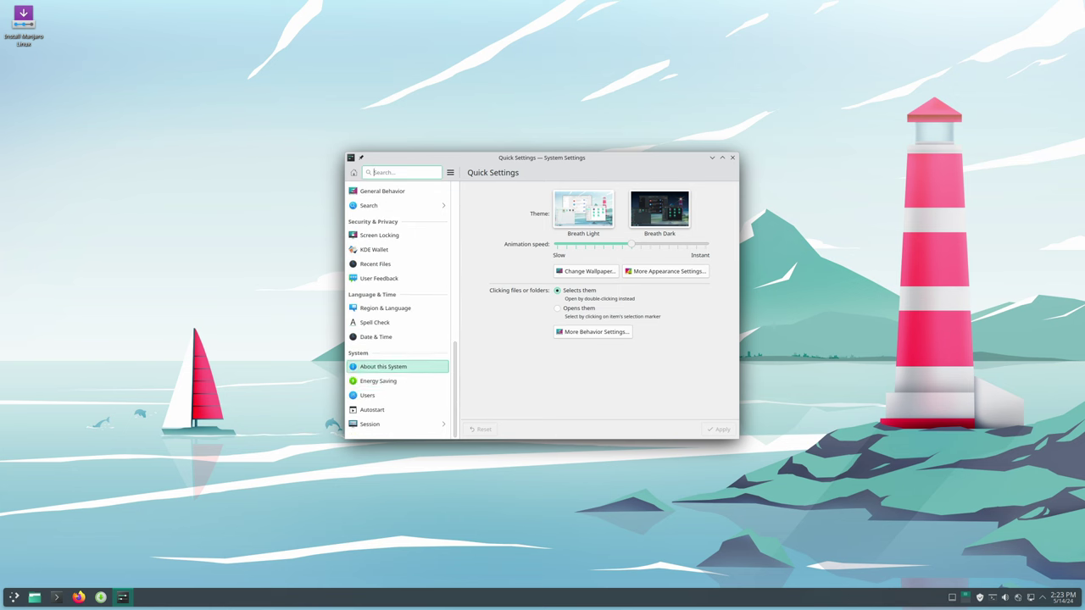
{"action": "left_click", "coordinate": [396, 367]}
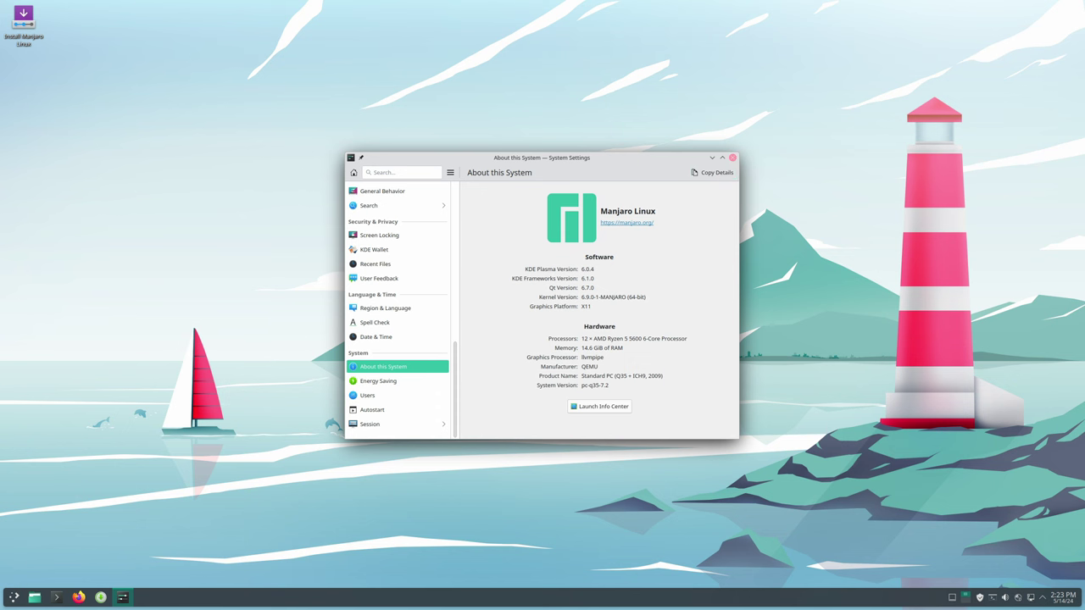
{"action": "left_click", "coordinate": [732, 157]}
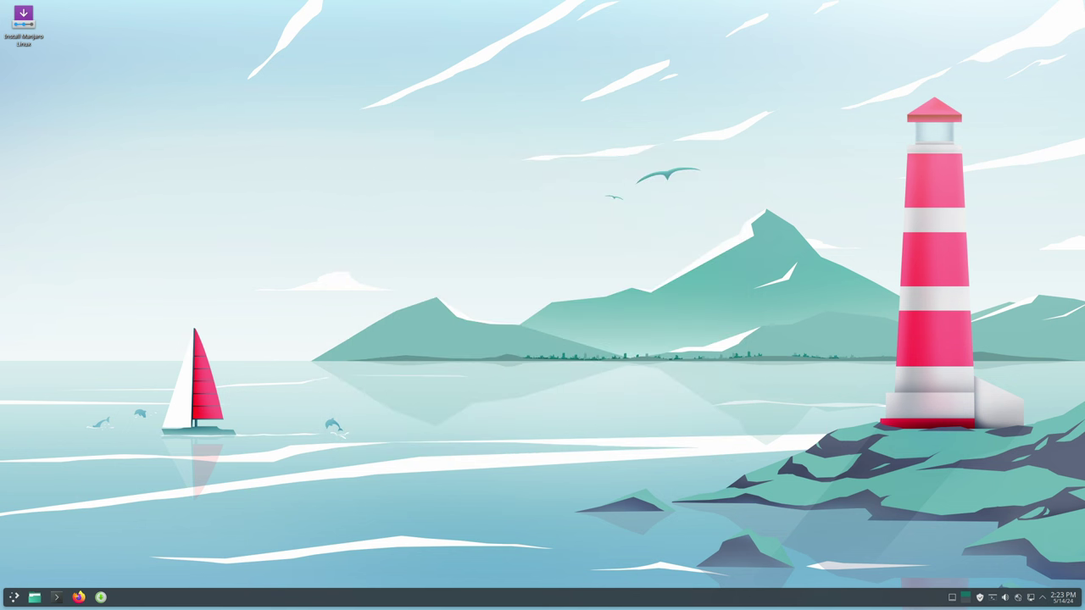
- Open Configure Display Settings from the desktop and view the Compositor and Gamma pages
{"action": "right_click", "coordinate": [399, 208]}
{"action": "left_click", "coordinate": [505, 227]}
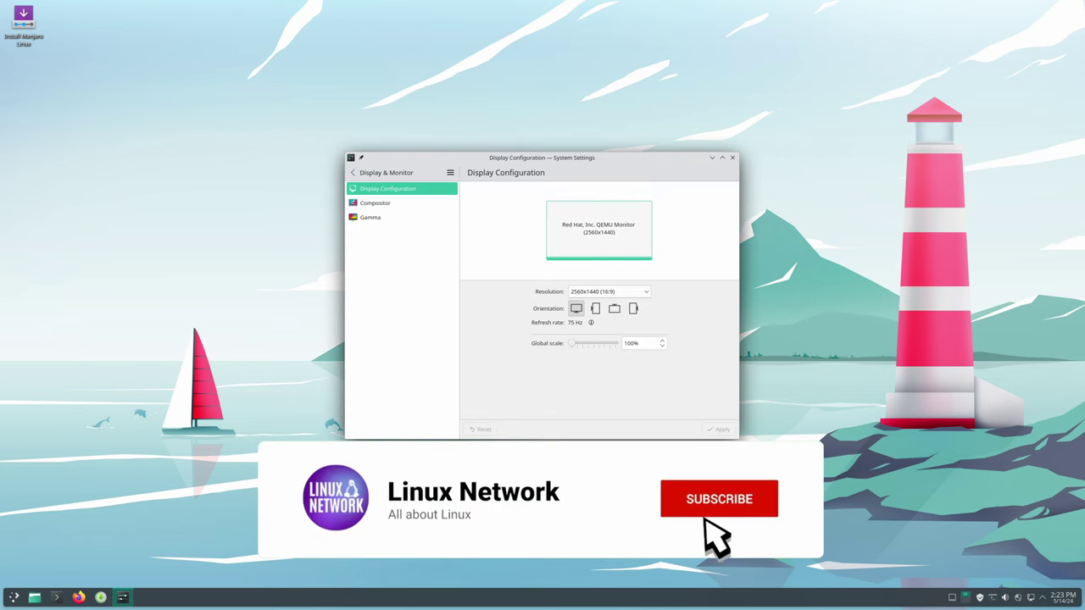
{"action": "left_click", "coordinate": [375, 203]}
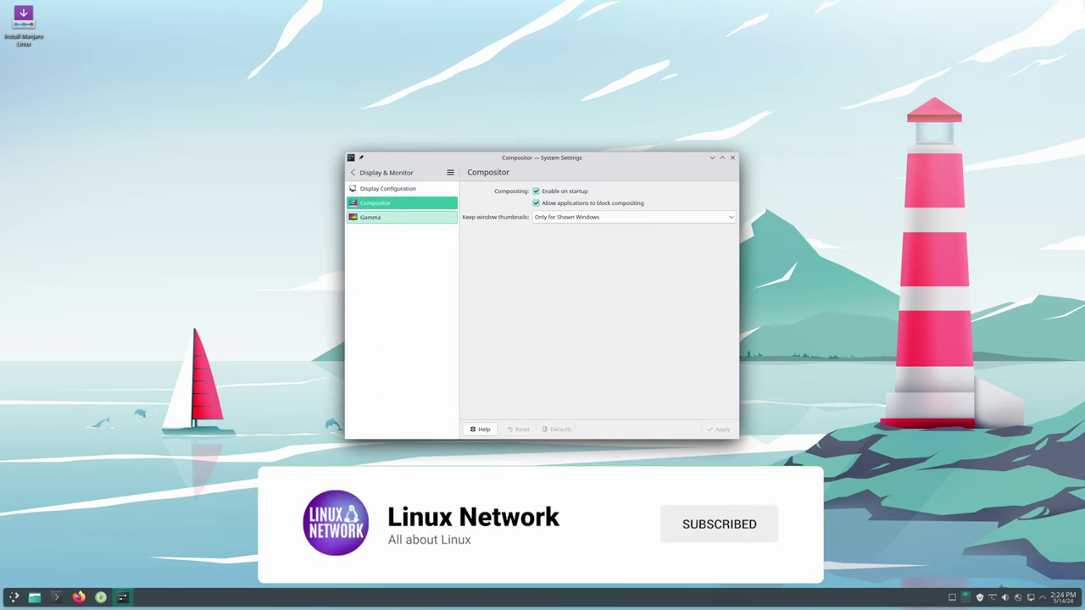
{"action": "left_click", "coordinate": [371, 217]}
{"action": "left_click", "coordinate": [353, 173]}
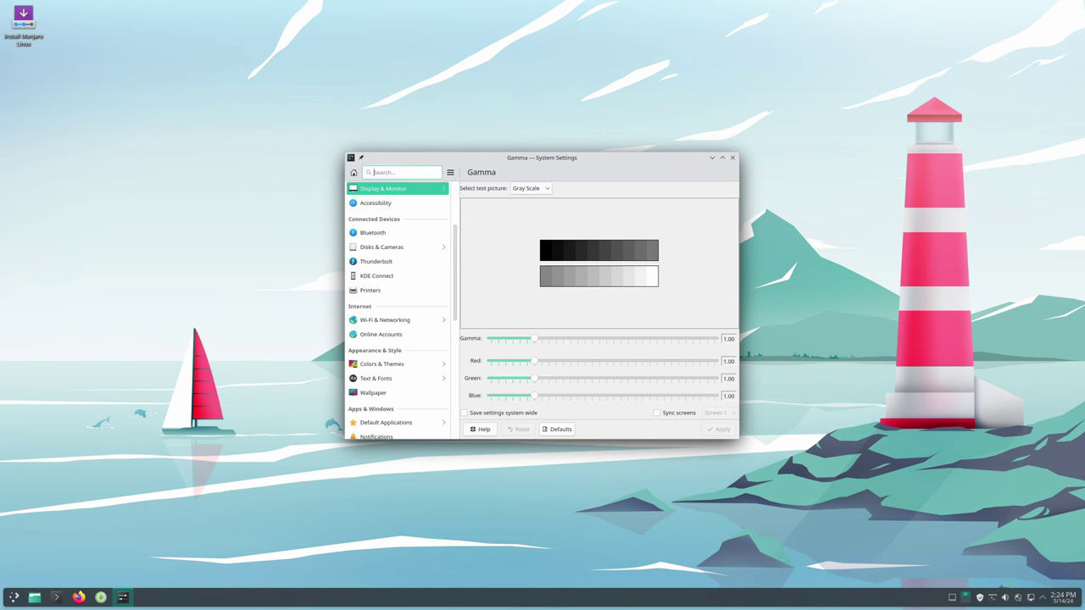
- Browse the Colors and Global Theme pages under Colors & Themes, then nudge the window
{"action": "left_click", "coordinate": [382, 364]}
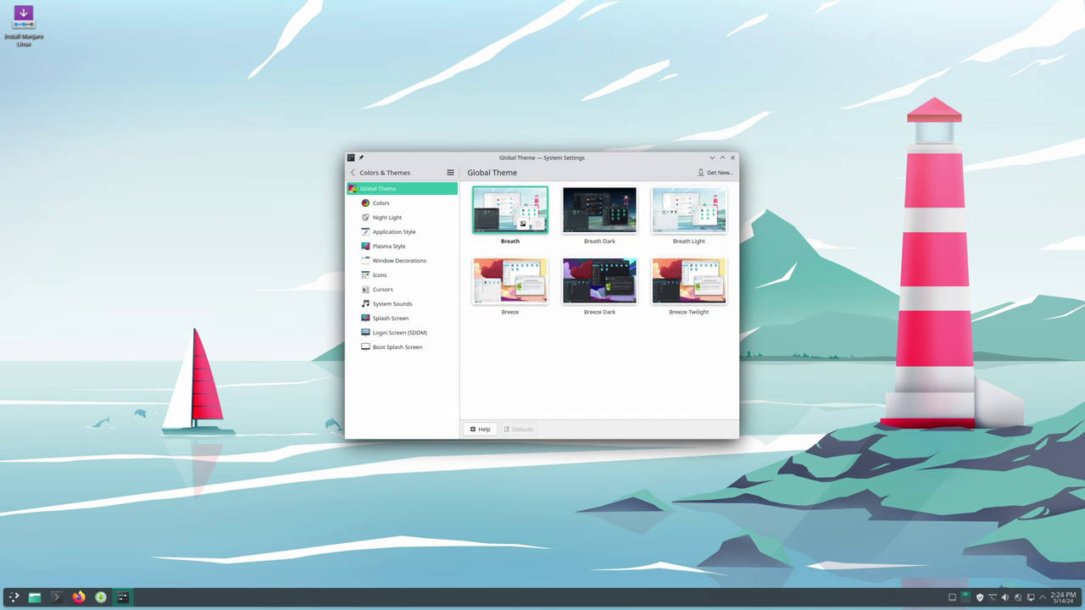
{"action": "left_click", "coordinate": [380, 203]}
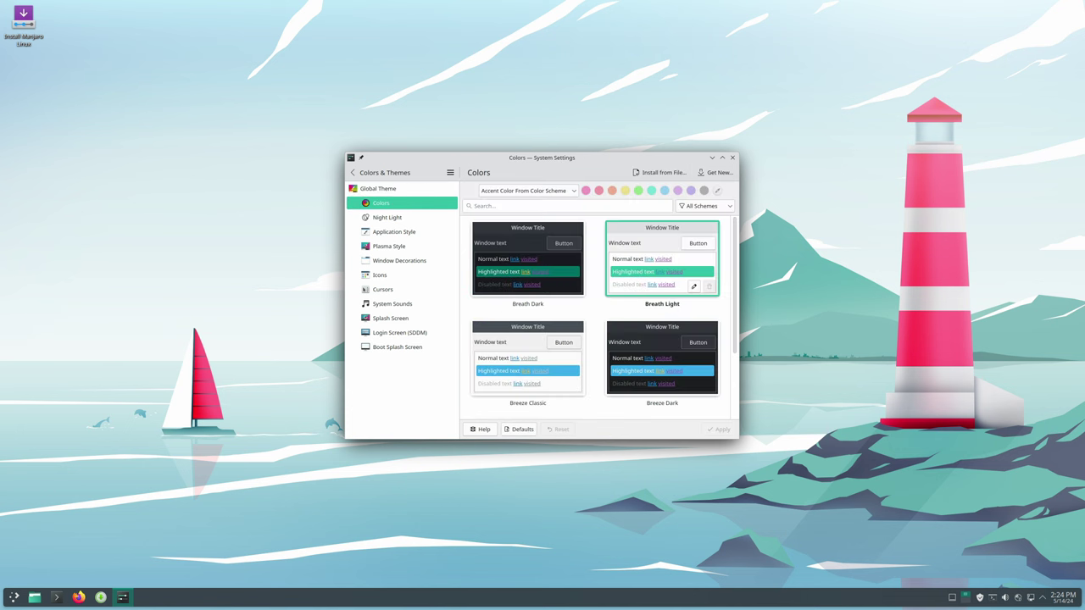
{"action": "scroll", "coordinate": [603, 318], "scroll_direction": "down", "scroll_amount": 2}
{"action": "scroll", "coordinate": [604, 318], "scroll_direction": "down", "scroll_amount": 2}
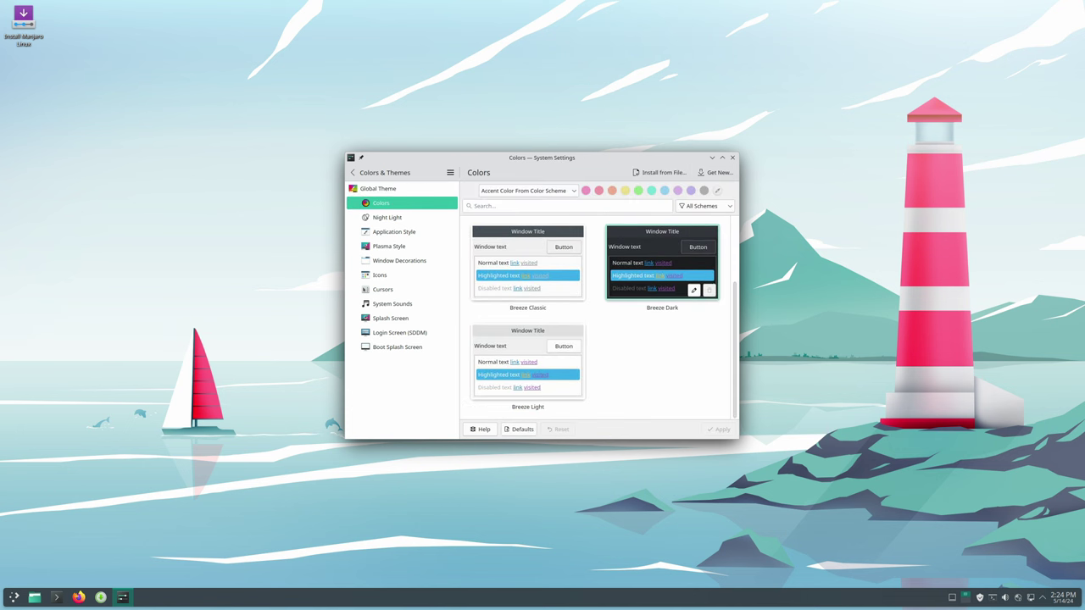
{"action": "left_click", "coordinate": [377, 189]}
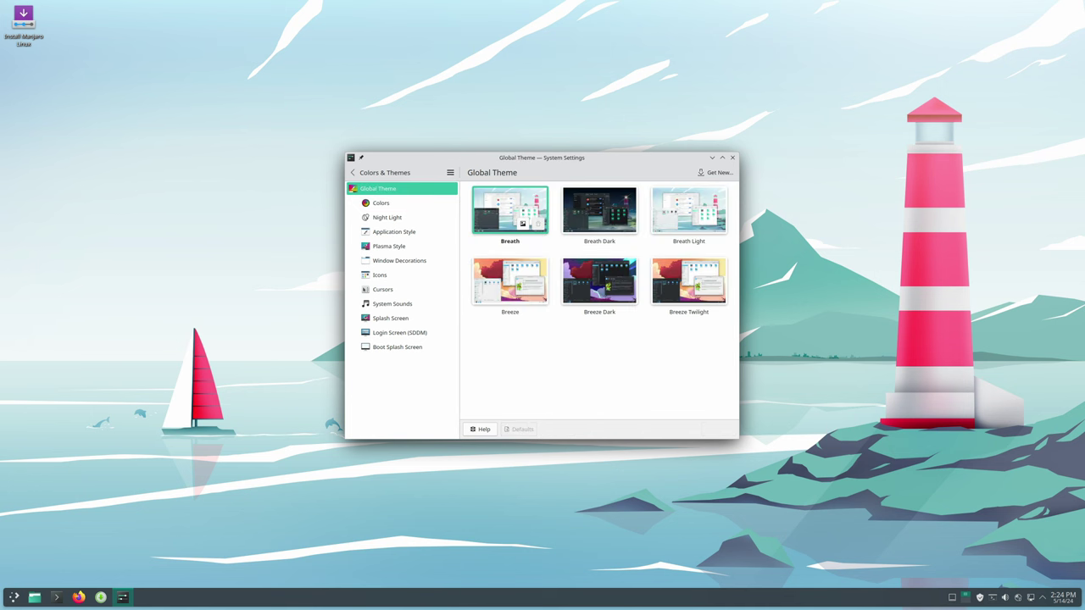
{"action": "left_click", "coordinate": [353, 172]}
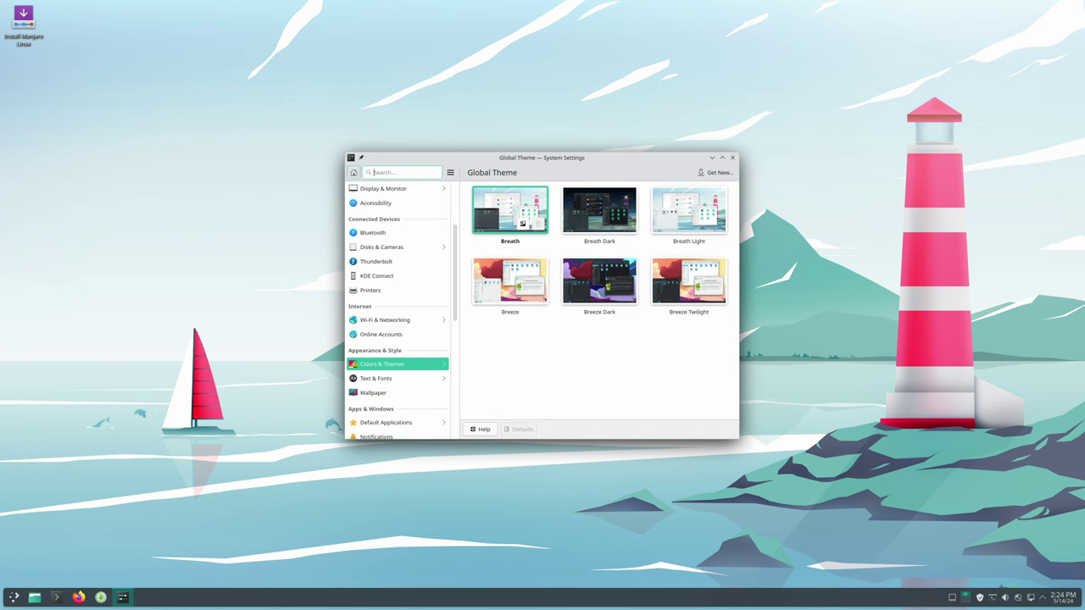
{"action": "scroll", "coordinate": [399, 339], "scroll_direction": "down", "scroll_amount": 2}
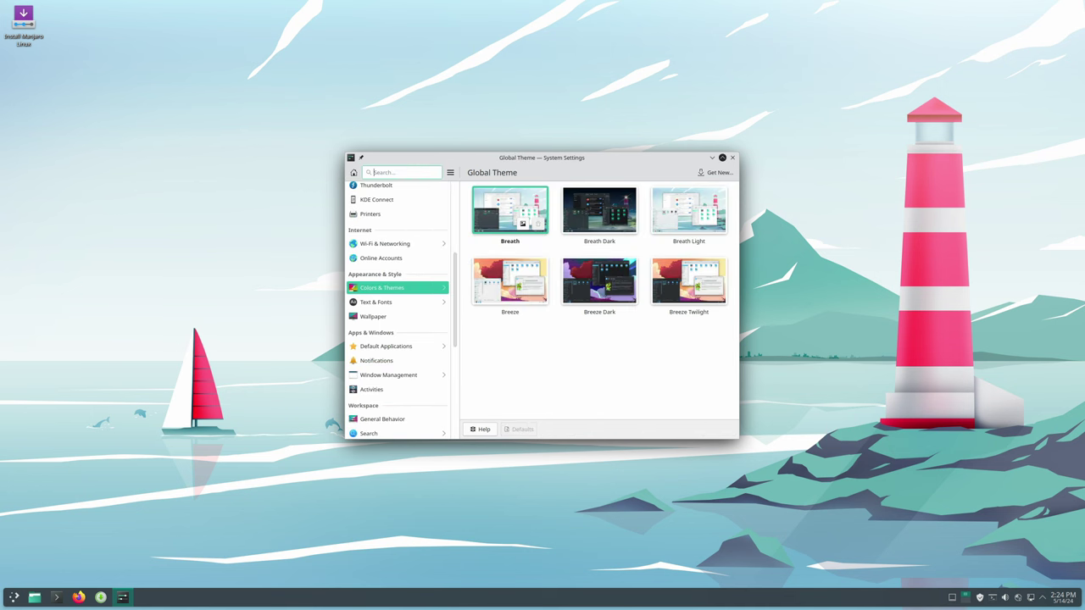
{"action": "left_click_drag", "start_coordinate": [695, 158], "coordinate": [748, 154]}
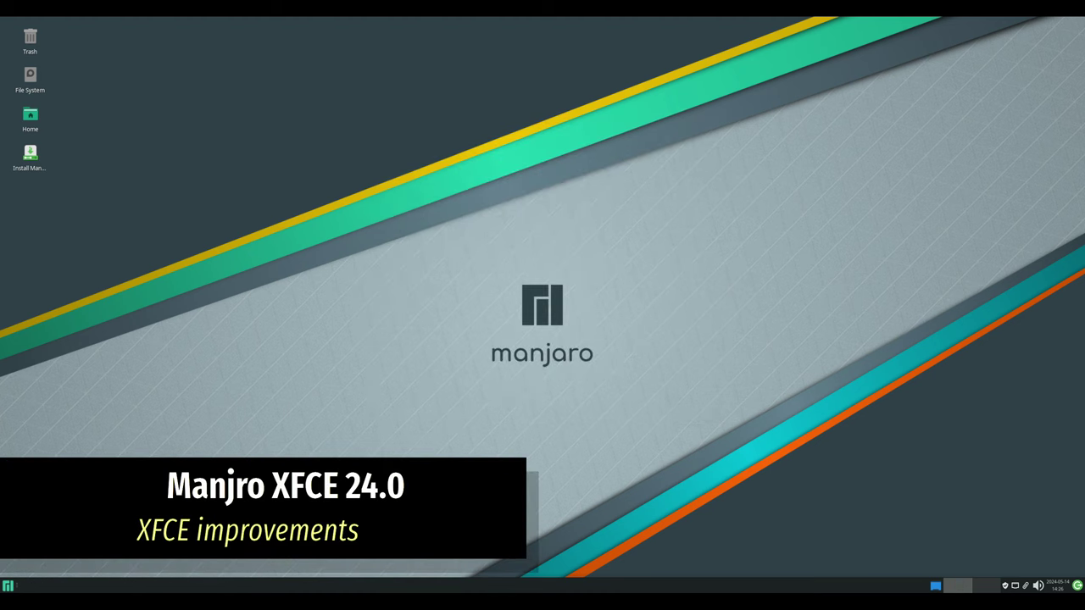
- Open Home in Thunar and select all eight folders to see their actions
{"action": "double_click", "coordinate": [29, 119]}
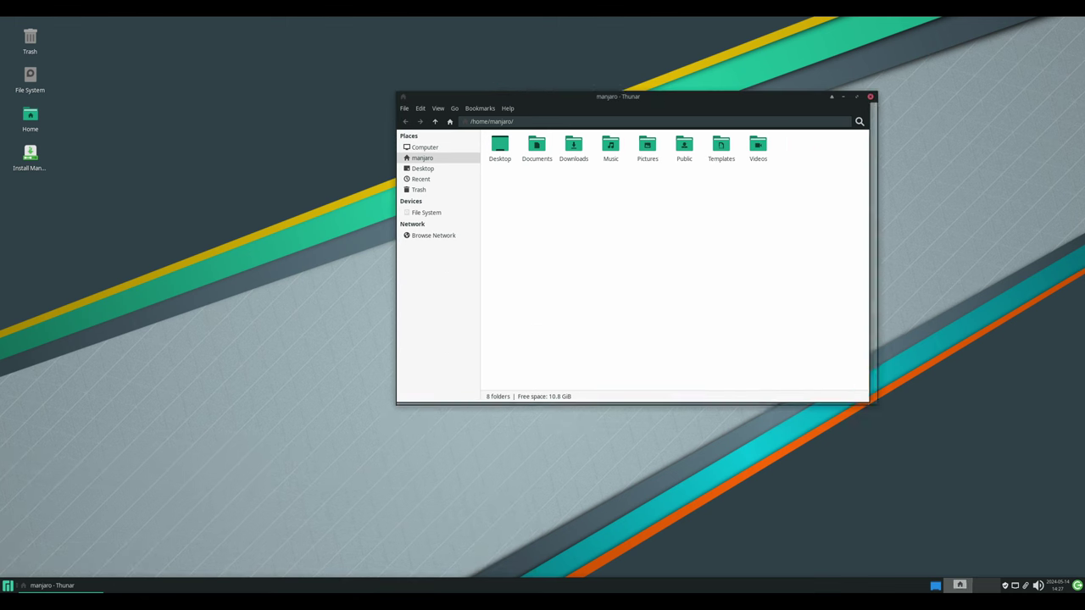
{"action": "left_click_drag", "start_coordinate": [795, 132], "coordinate": [483, 183]}
{"action": "right_click", "coordinate": [540, 156]}
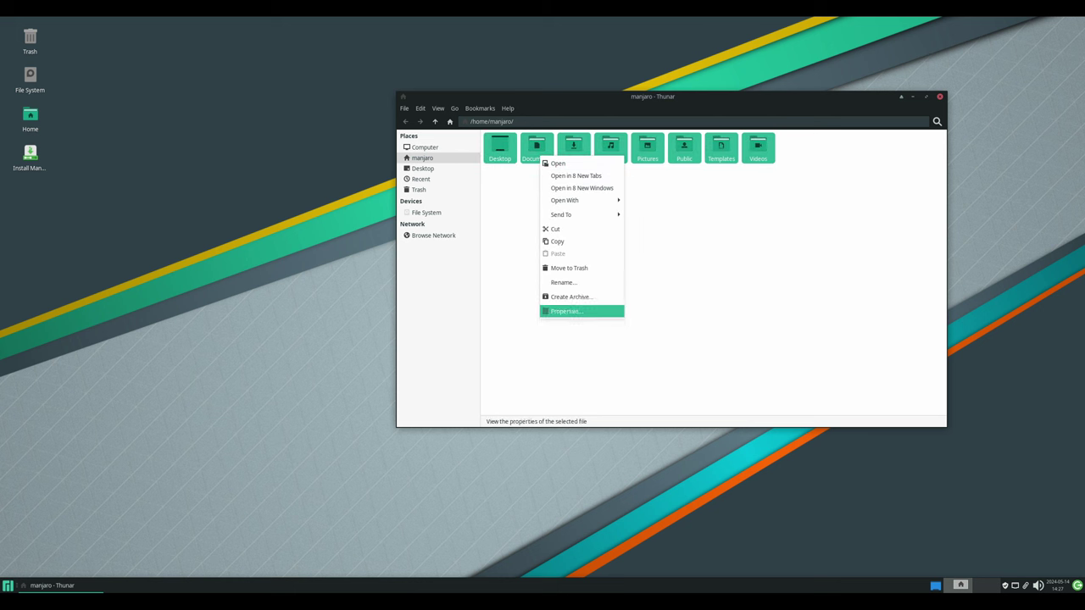
{"action": "left_click", "coordinate": [566, 311]}
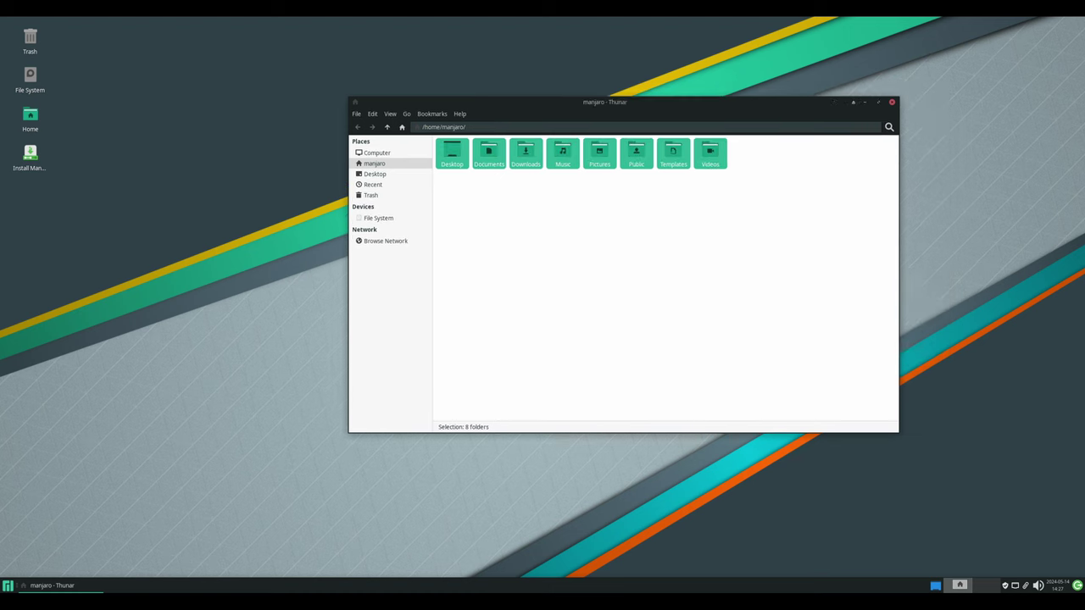
- Check Thunar version 4.18.10 in Help > About, then close Thunar
{"action": "left_click", "coordinate": [440, 114]}
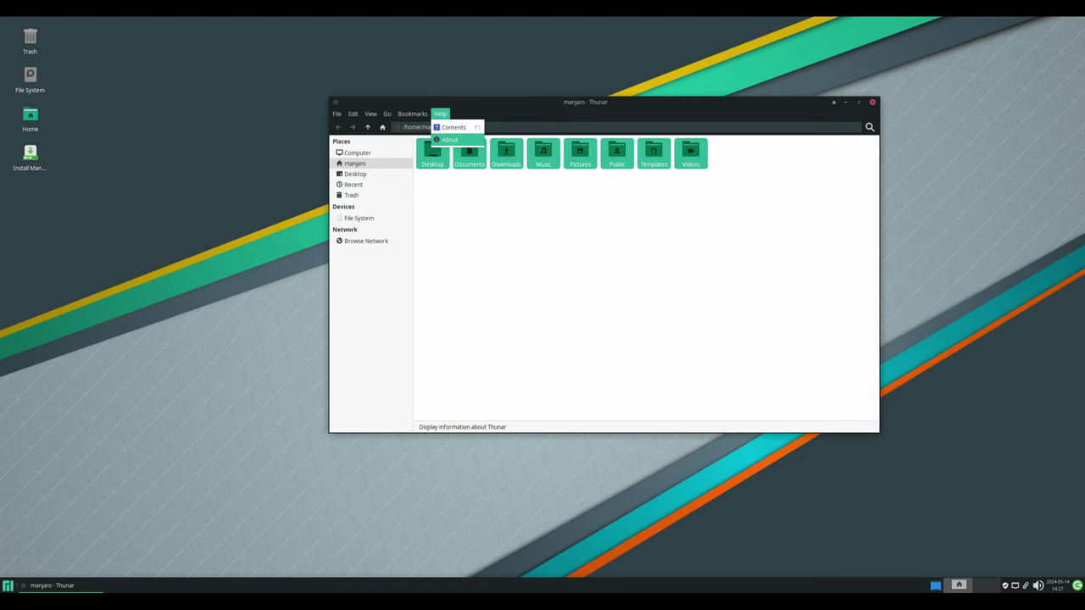
{"action": "left_click", "coordinate": [458, 139]}
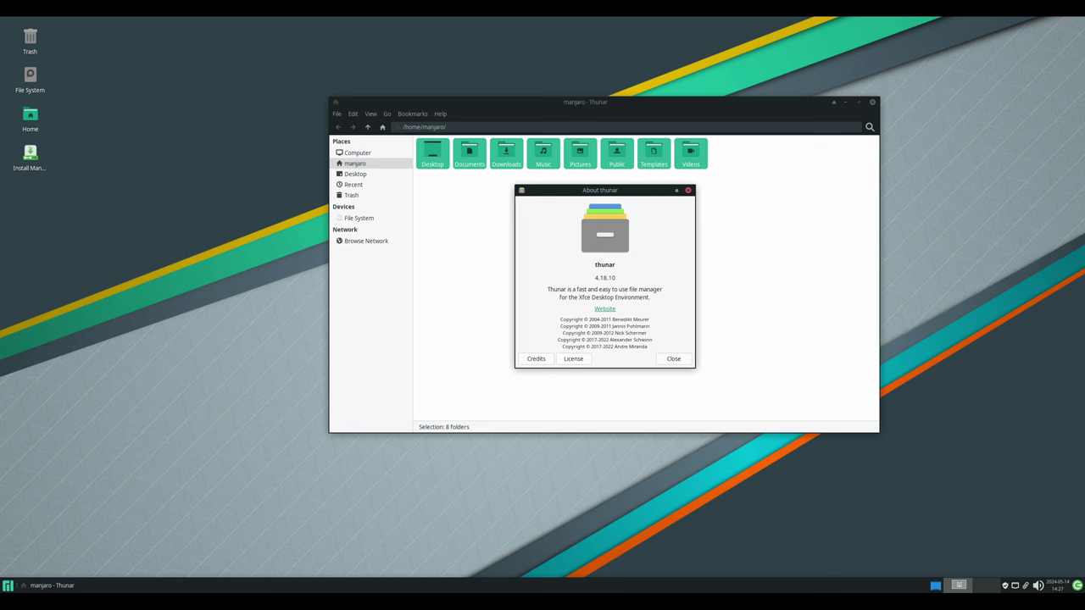
{"action": "key", "text": "Escape"}
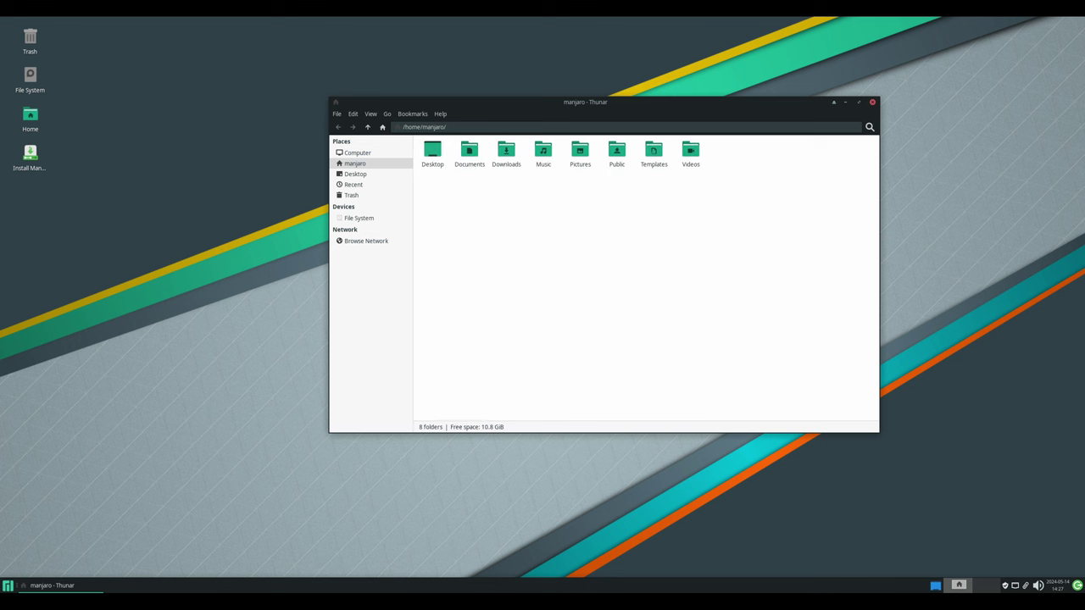
{"action": "left_click", "coordinate": [873, 102]}
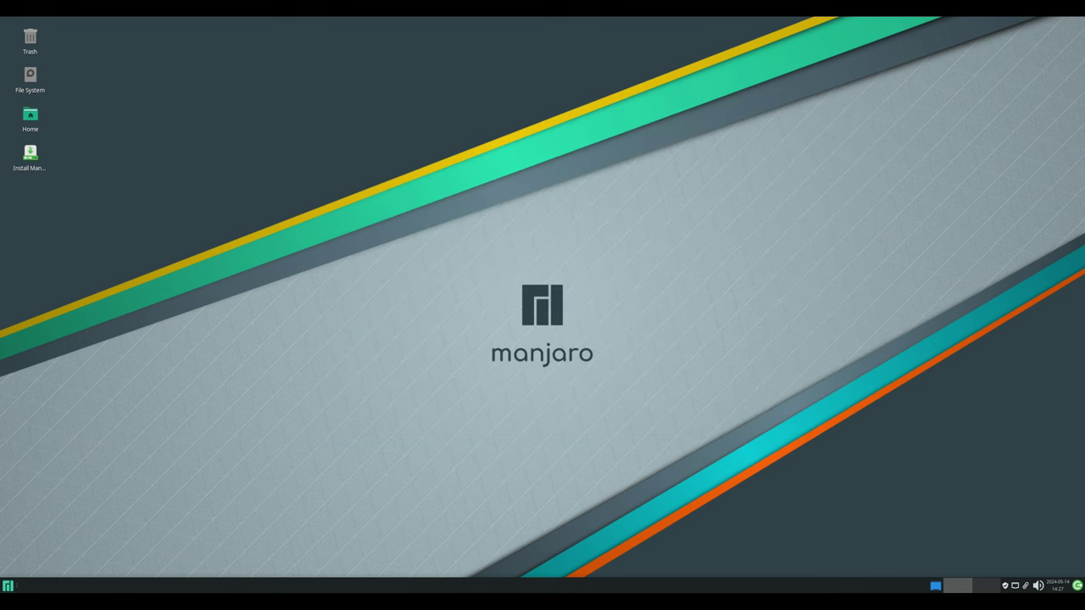
- Launch the Settings Manager from the application menu, then dismiss it
{"action": "key", "text": "super"}
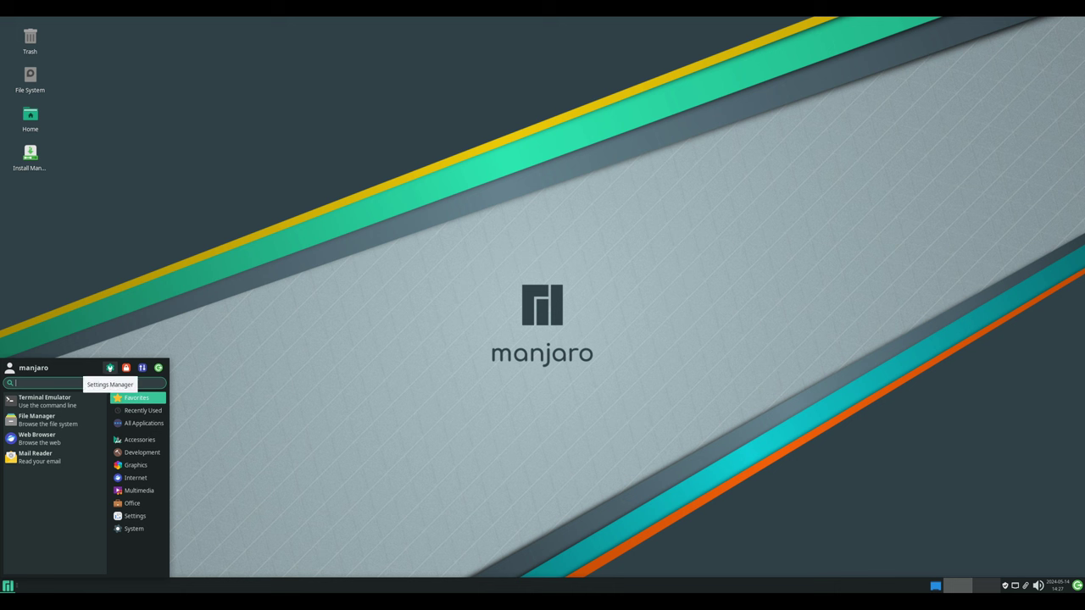
{"action": "left_click", "coordinate": [110, 368]}
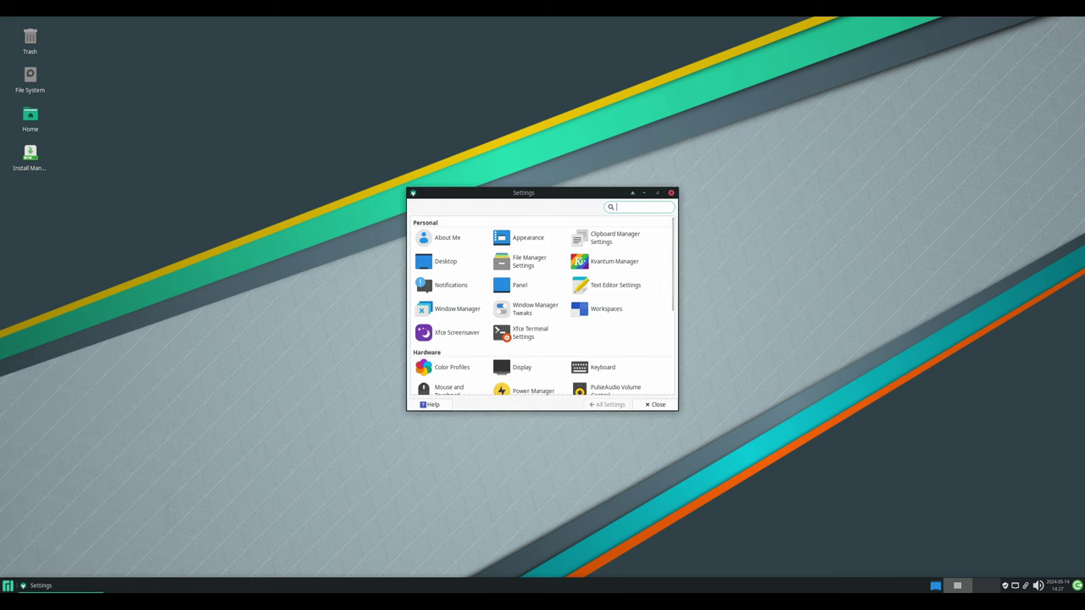
{"action": "key", "text": "Escape"}
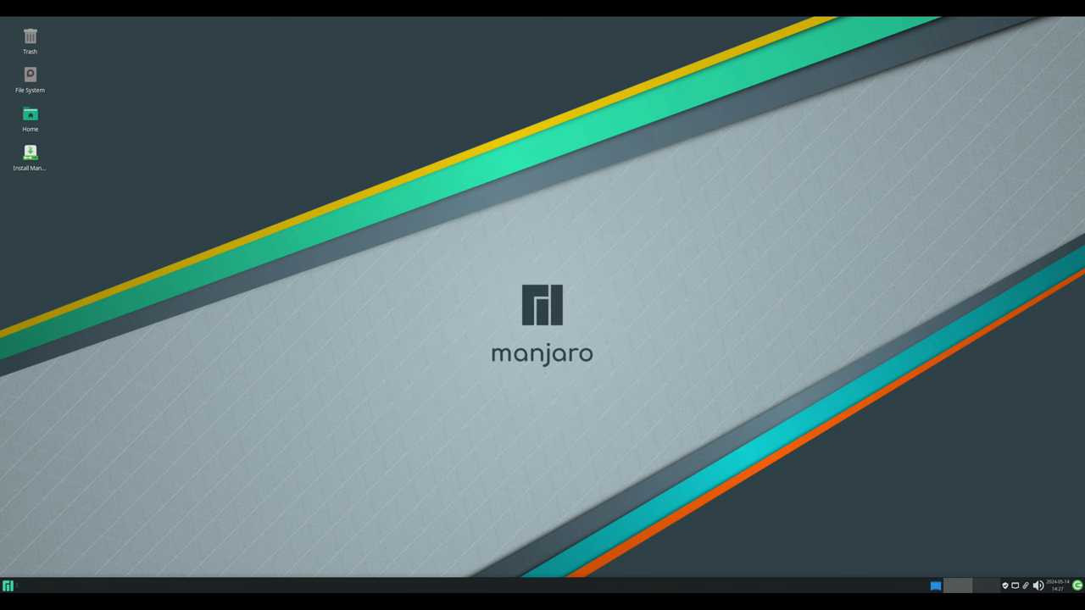
- Review Panel 0's Appearance and Display settings in Panel Preferences, then close it
{"action": "right_click", "coordinate": [508, 585]}
{"action": "mouse_move", "coordinate": [530, 570]}
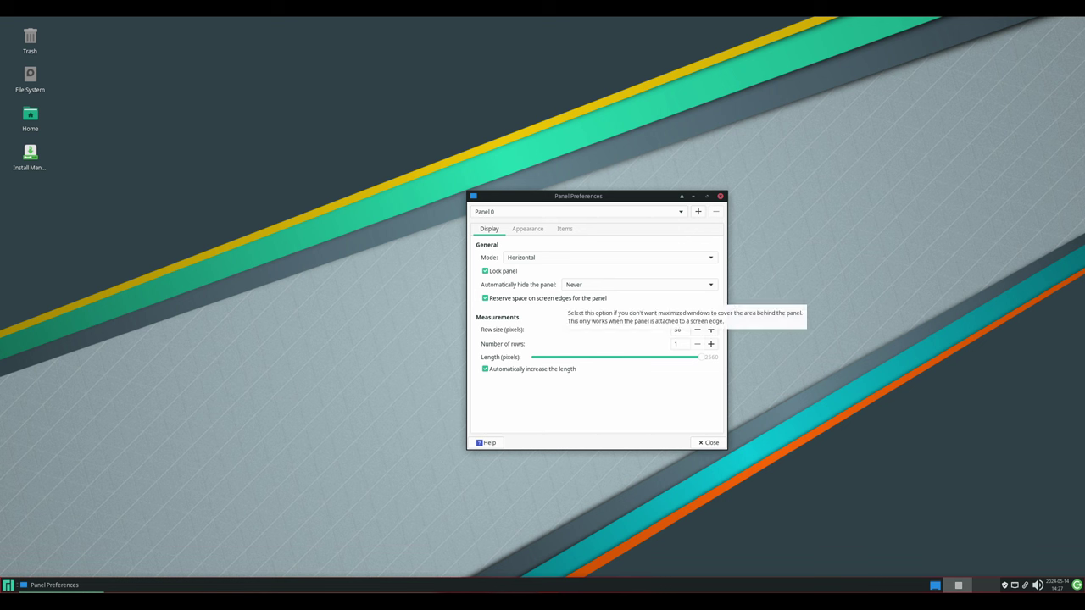
{"action": "left_click", "coordinate": [527, 229]}
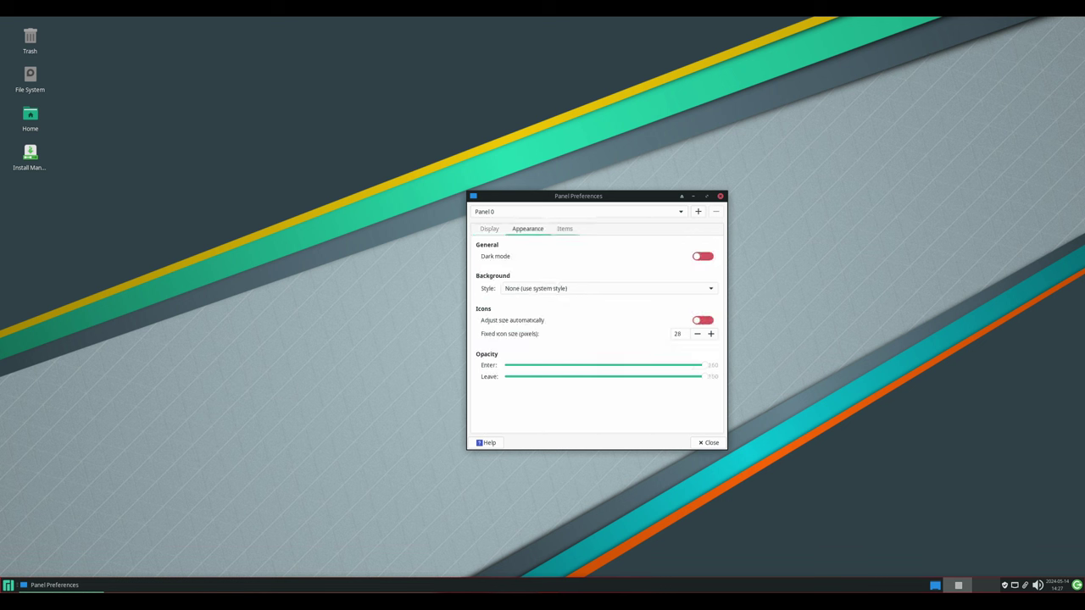
{"action": "key", "text": "ctrl+Page_Down"}
{"action": "key", "text": "ctrl+Page_Down"}
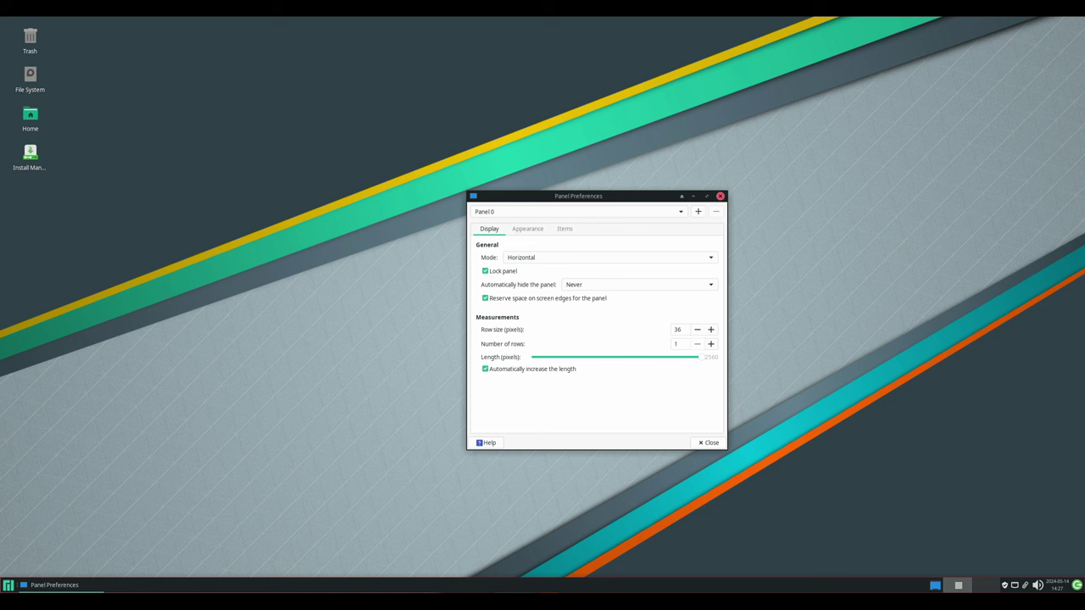
{"action": "left_click", "coordinate": [720, 195]}
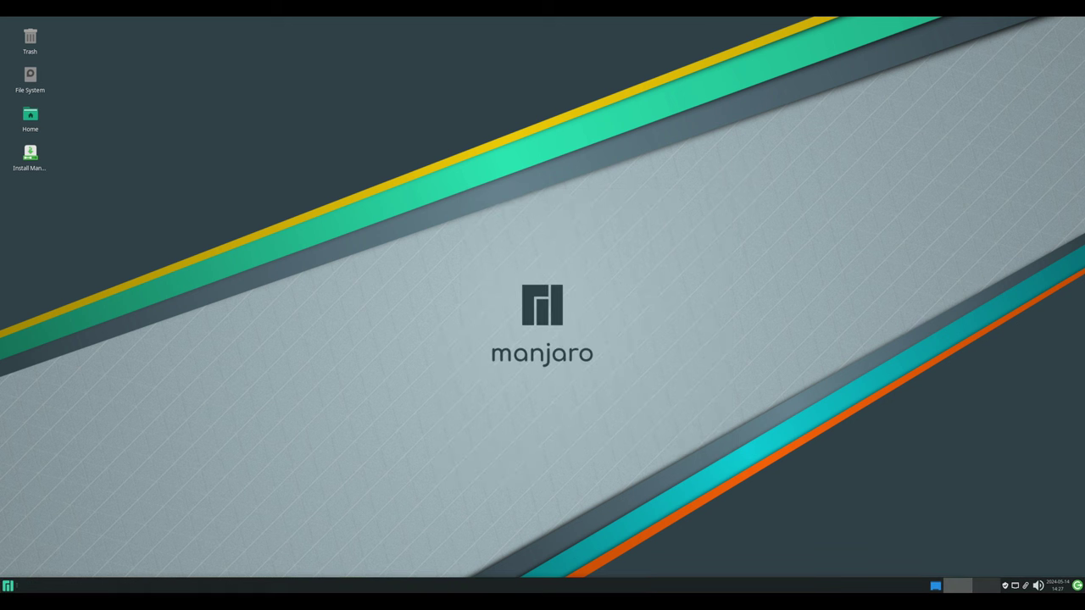
- Show the Whisker Menu's All Applications list, scroll through it, then search for 'ter'
{"action": "key", "text": "super"}
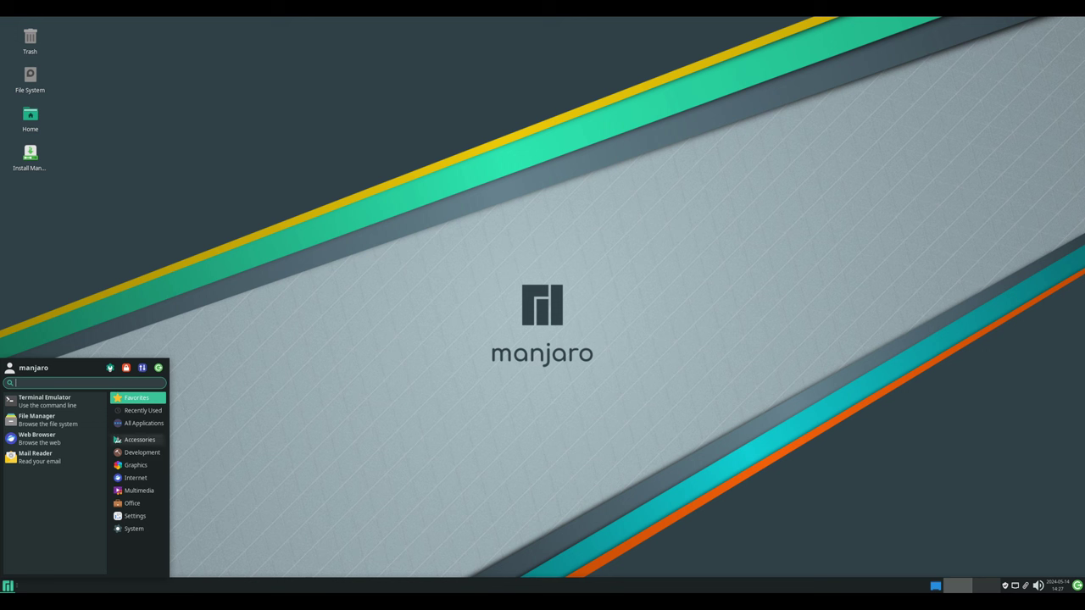
{"action": "left_click", "coordinate": [140, 423]}
{"action": "scroll", "coordinate": [54, 483], "scroll_direction": "down", "scroll_amount": 5}
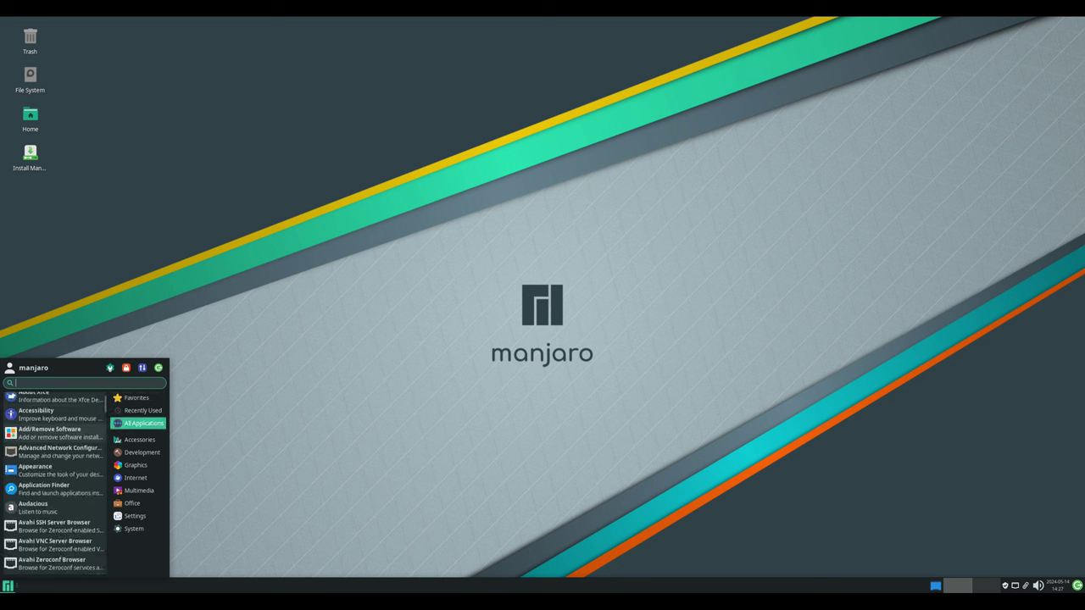
{"action": "scroll", "coordinate": [55, 483], "scroll_direction": "down", "scroll_amount": 5}
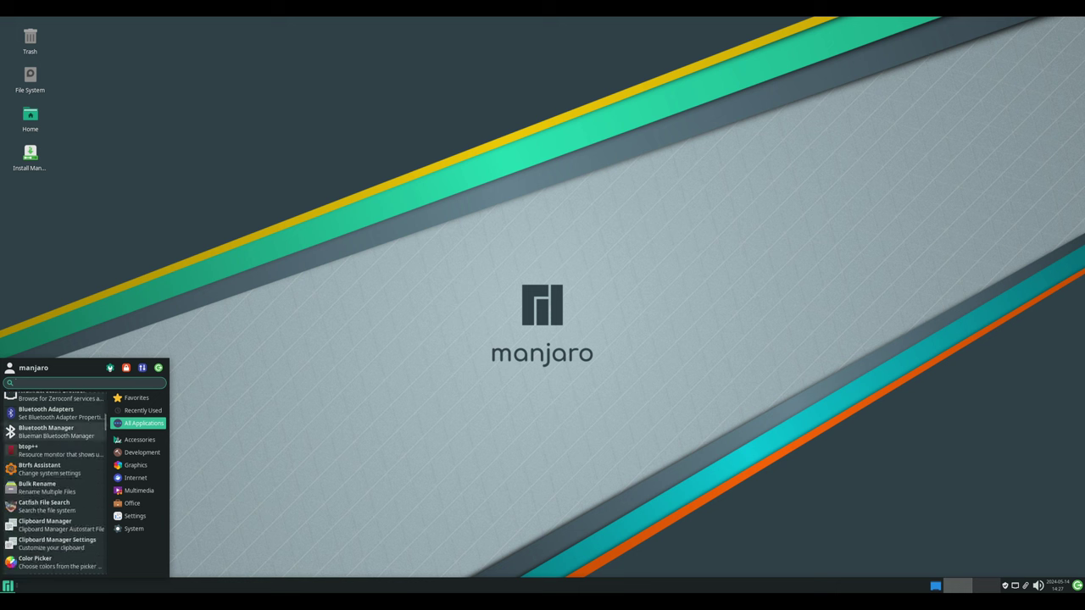
{"action": "scroll", "coordinate": [55, 483], "scroll_direction": "down", "scroll_amount": 3}
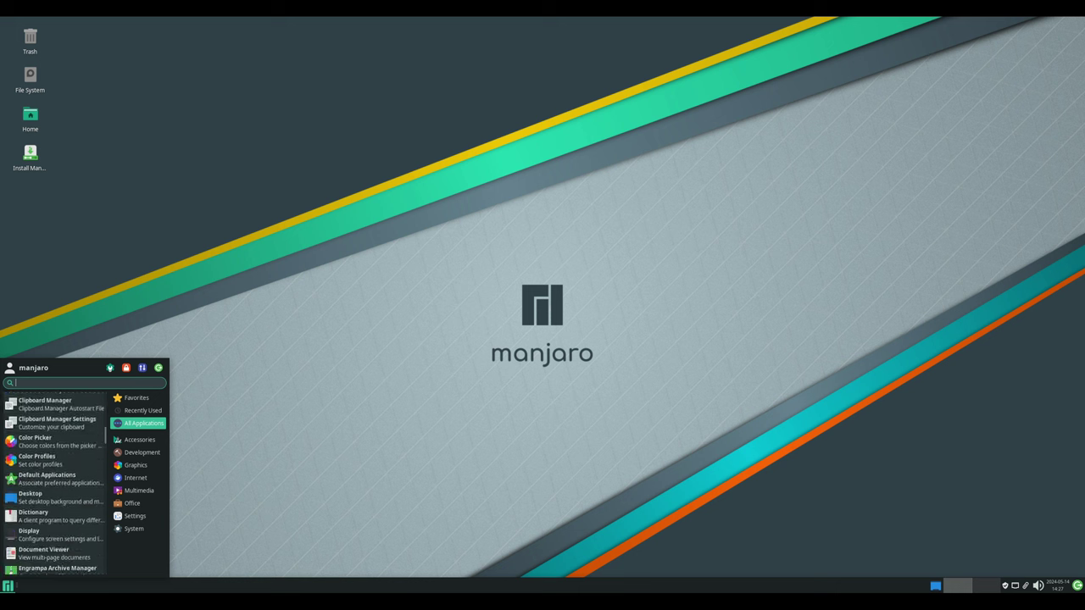
{"action": "scroll", "coordinate": [54, 464], "scroll_direction": "down", "scroll_amount": 2}
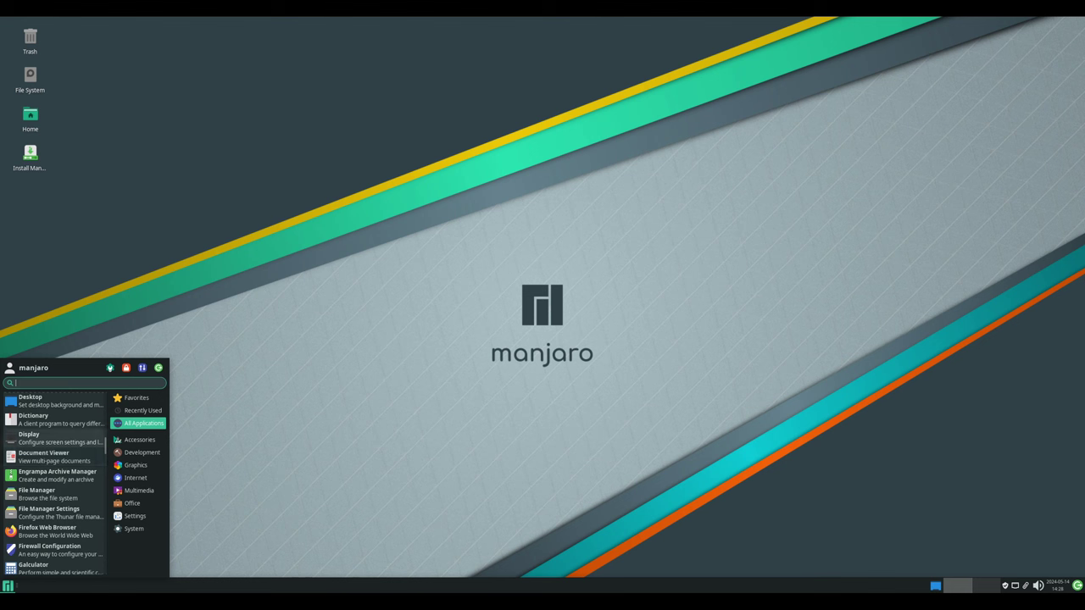
{"action": "scroll", "coordinate": [54, 463], "scroll_direction": "down", "scroll_amount": 2}
{"action": "scroll", "coordinate": [55, 464], "scroll_direction": "down", "scroll_amount": 5}
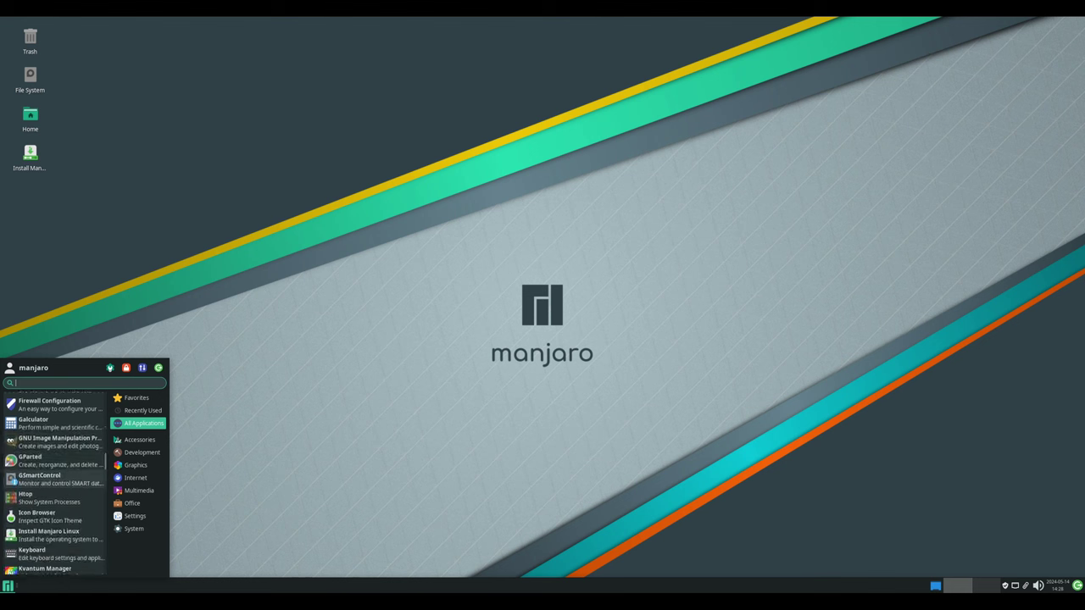
{"action": "scroll", "coordinate": [54, 474], "scroll_direction": "down", "scroll_amount": 5}
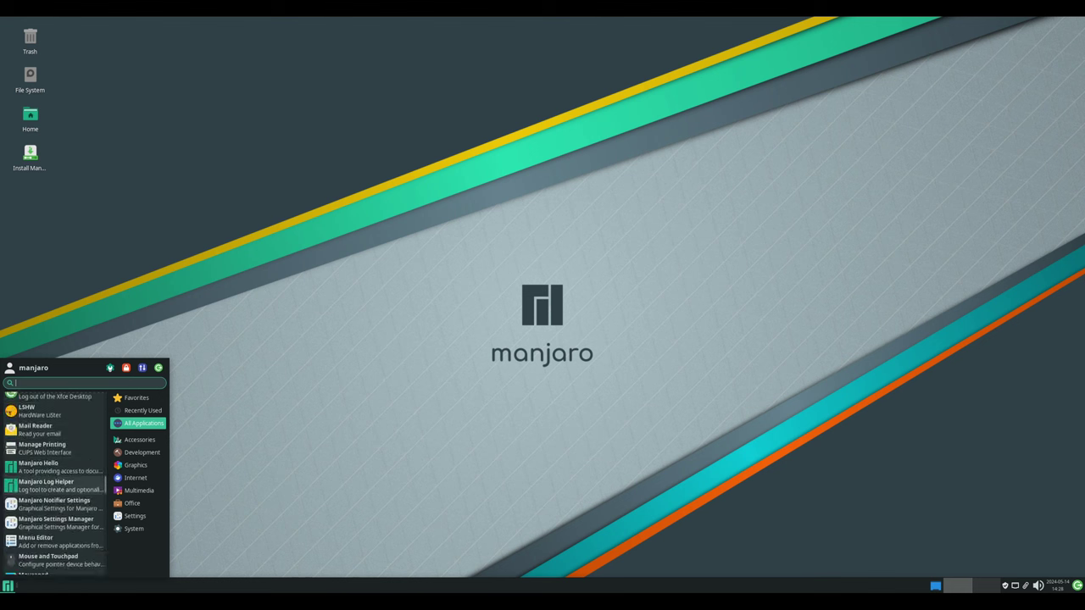
{"action": "scroll", "coordinate": [54, 479], "scroll_direction": "down", "scroll_amount": 6}
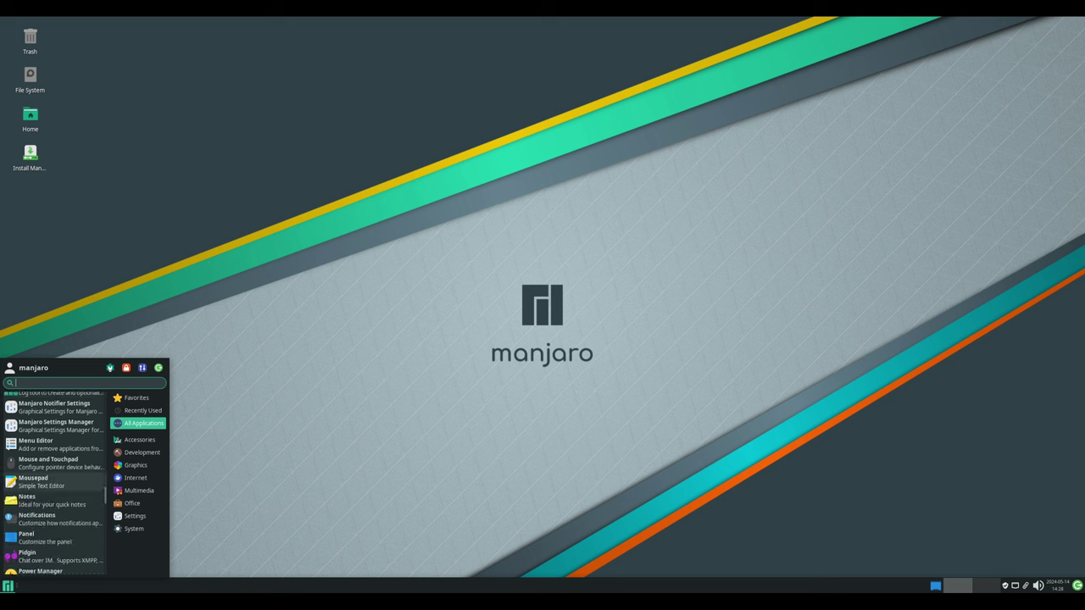
{"action": "scroll", "coordinate": [54, 479], "scroll_direction": "down", "scroll_amount": 6}
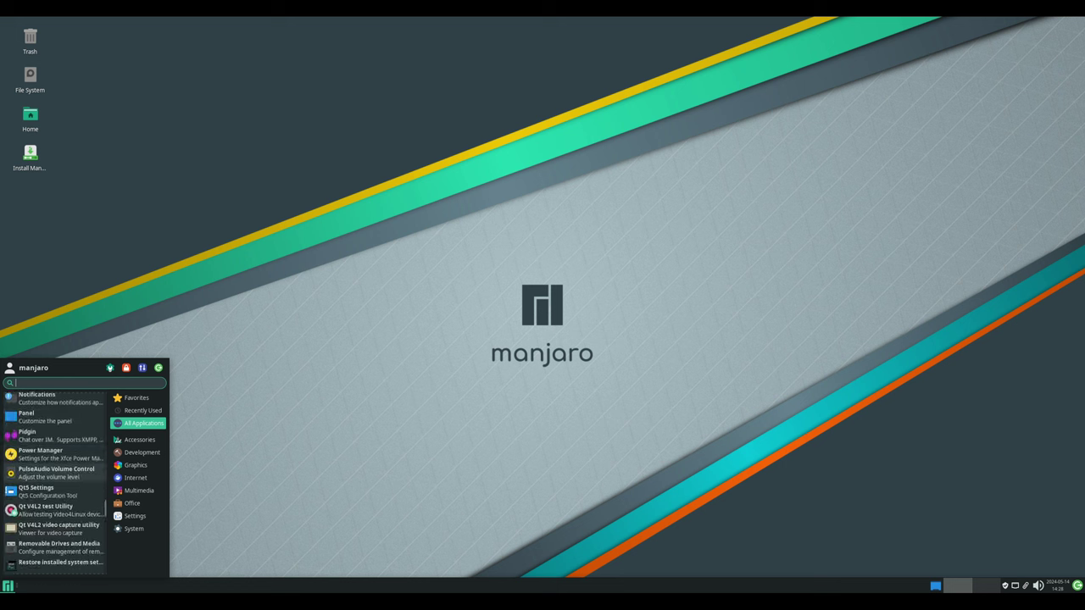
{"action": "scroll", "coordinate": [55, 479], "scroll_direction": "down", "scroll_amount": 6}
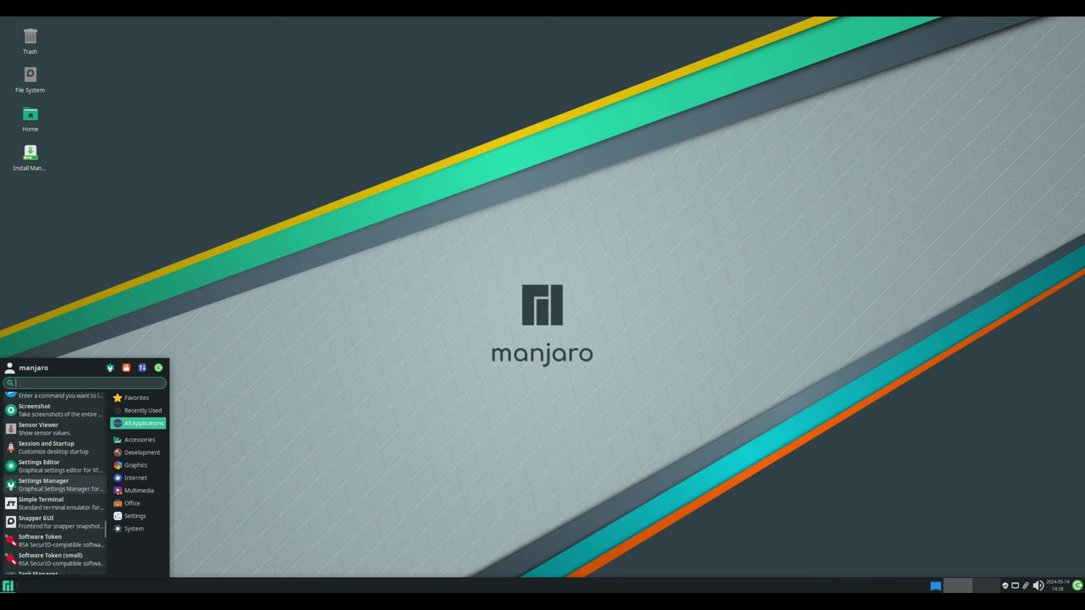
{"action": "scroll", "coordinate": [54, 485], "scroll_direction": "down", "scroll_amount": 5}
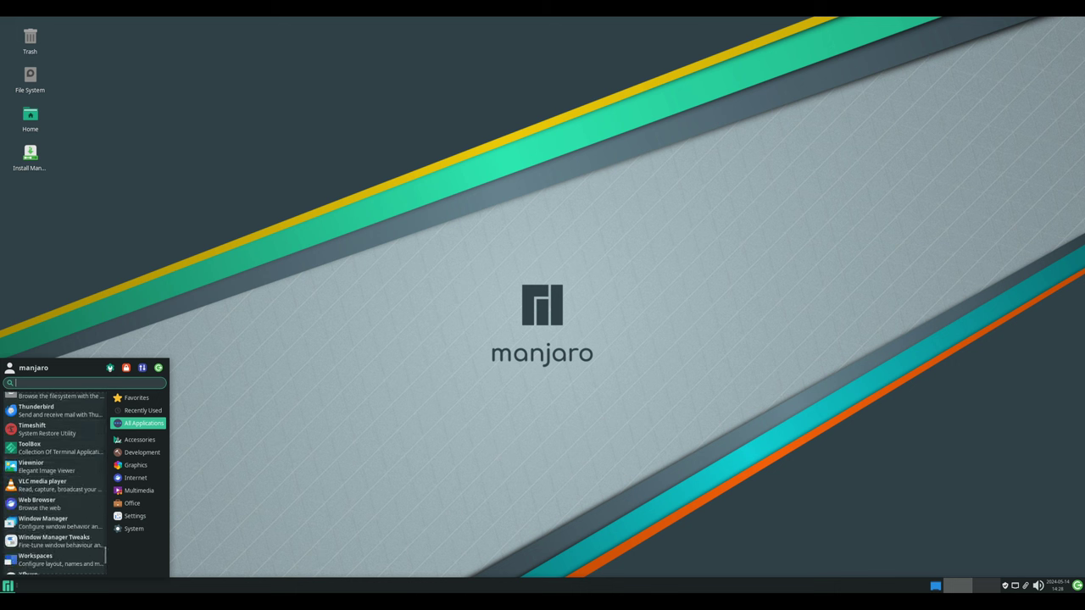
{"action": "type", "text": "ter"}
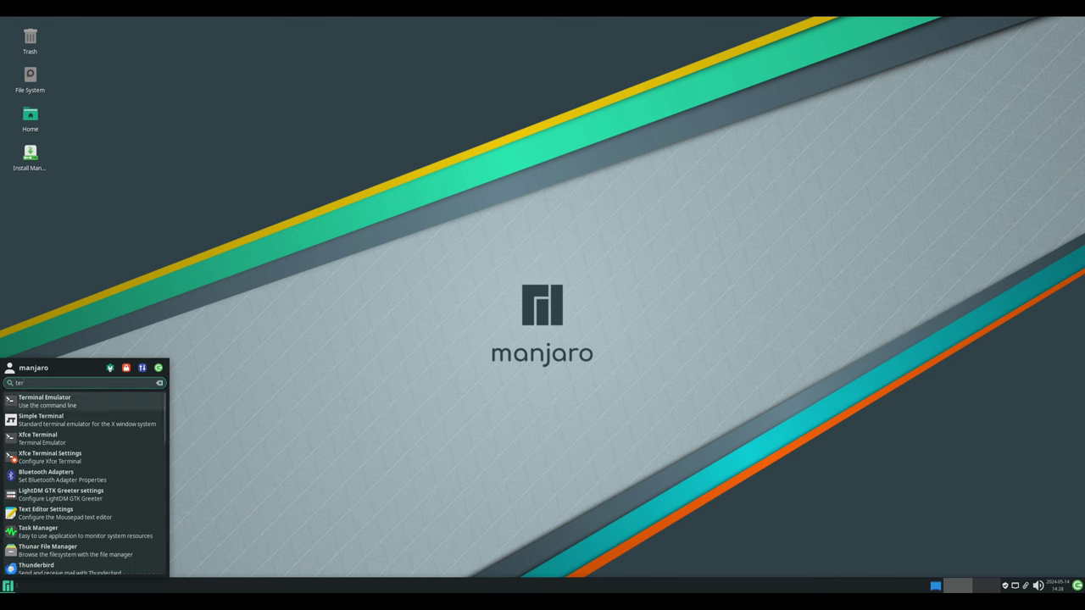
- Launch Xfce Terminal, run uname -a and uname -r, and select the kernel version 6.9.0-1-MANJARO
{"action": "key", "text": "Return"}
{"action": "type", "text": "uname -a"}
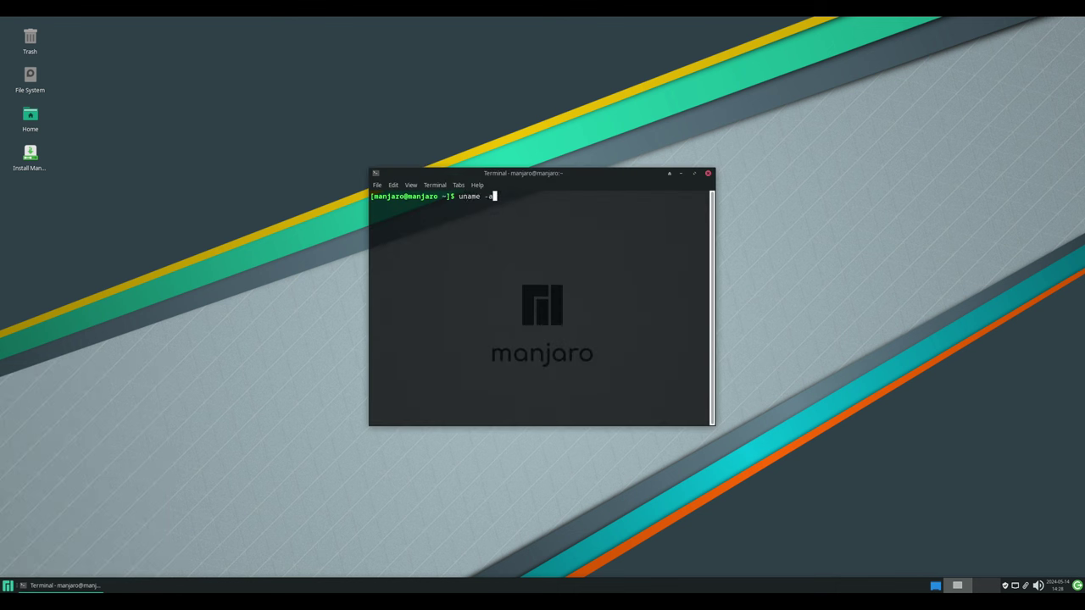
{"action": "key", "text": "Return"}
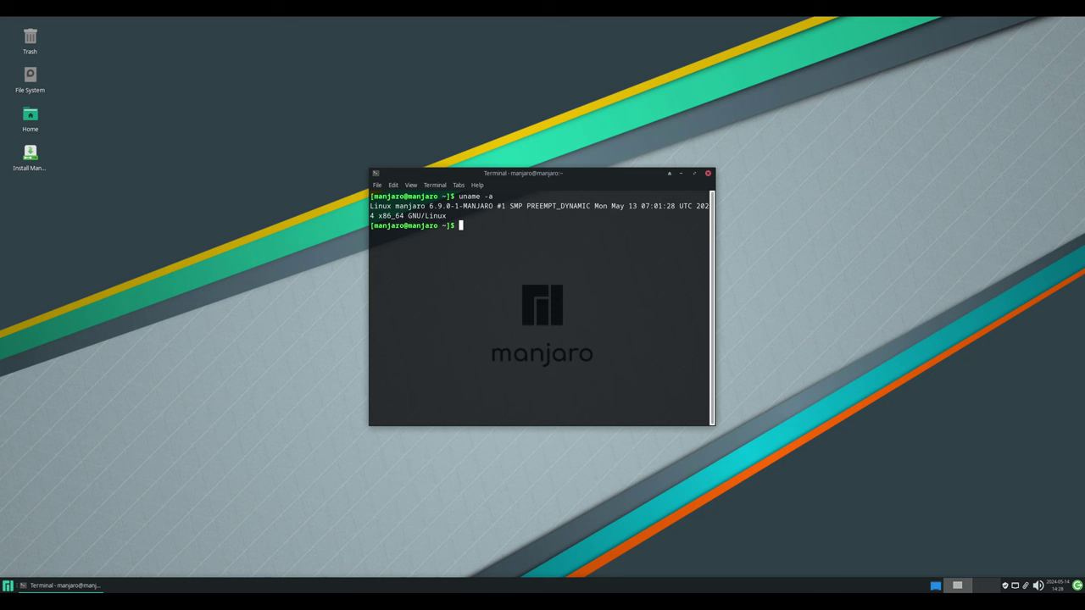
{"action": "type", "text": "uname -r"}
{"action": "key", "text": "Return"}
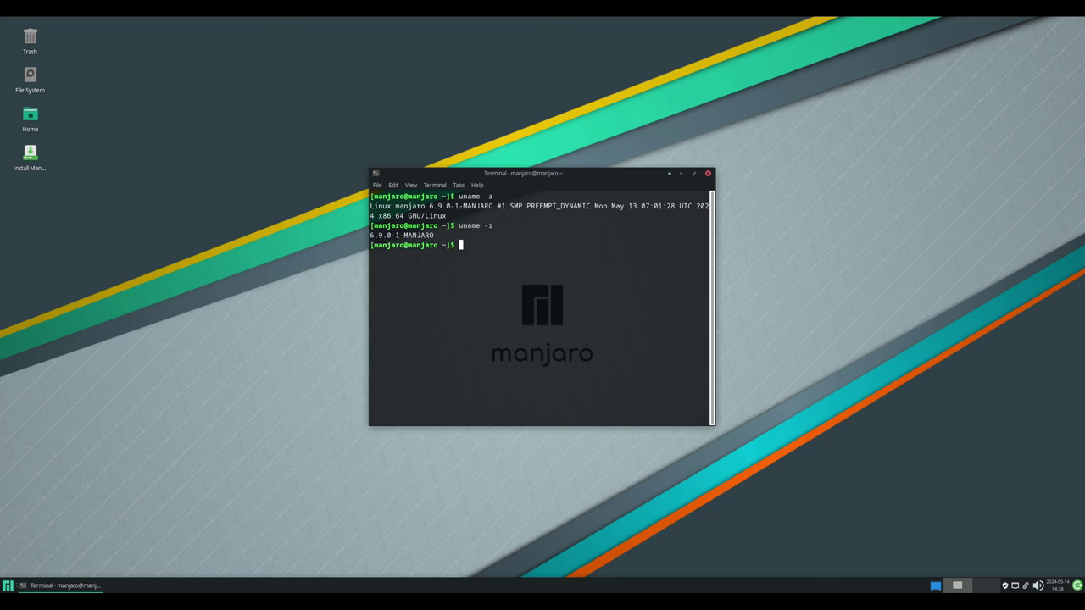
{"action": "left_click_drag", "start_coordinate": [708, 235], "coordinate": [370, 235]}
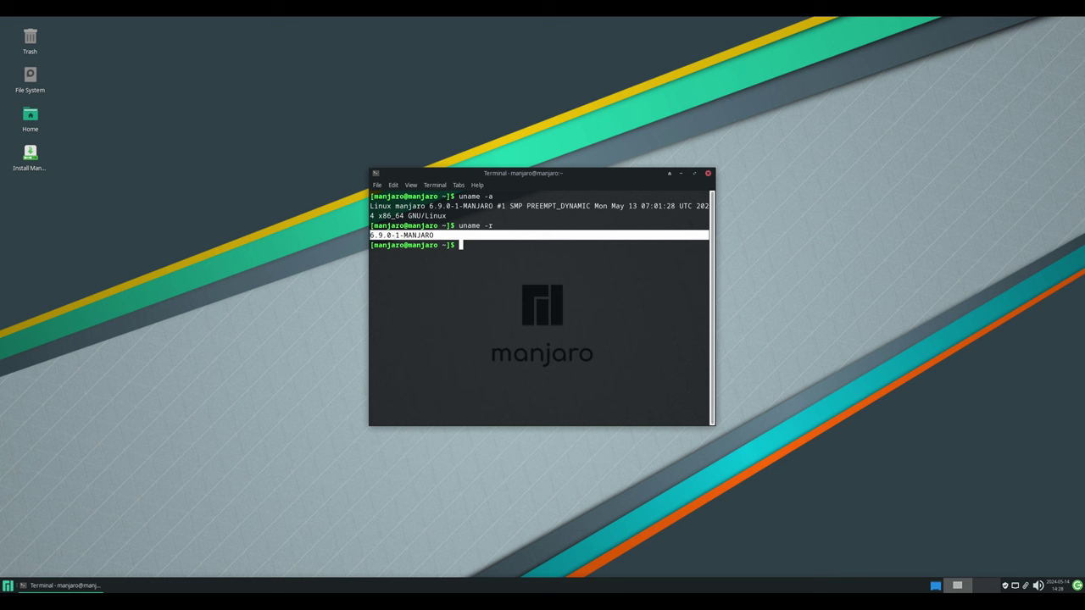
- View Xfce Terminal's About information (version 1.1.3), then dismiss it
{"action": "key", "text": "alt+h"}
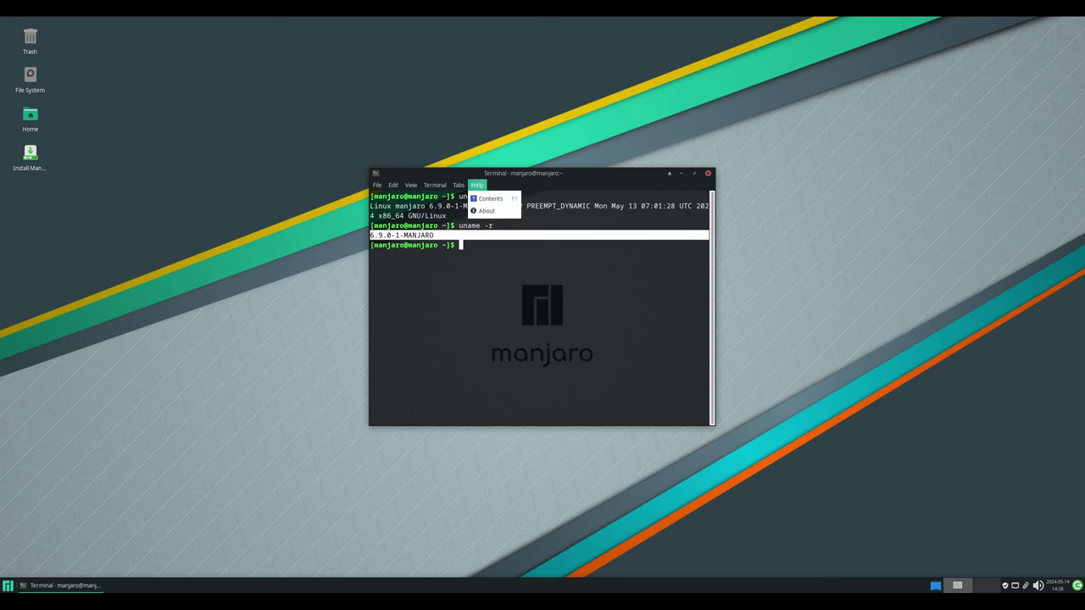
{"action": "key", "text": "a"}
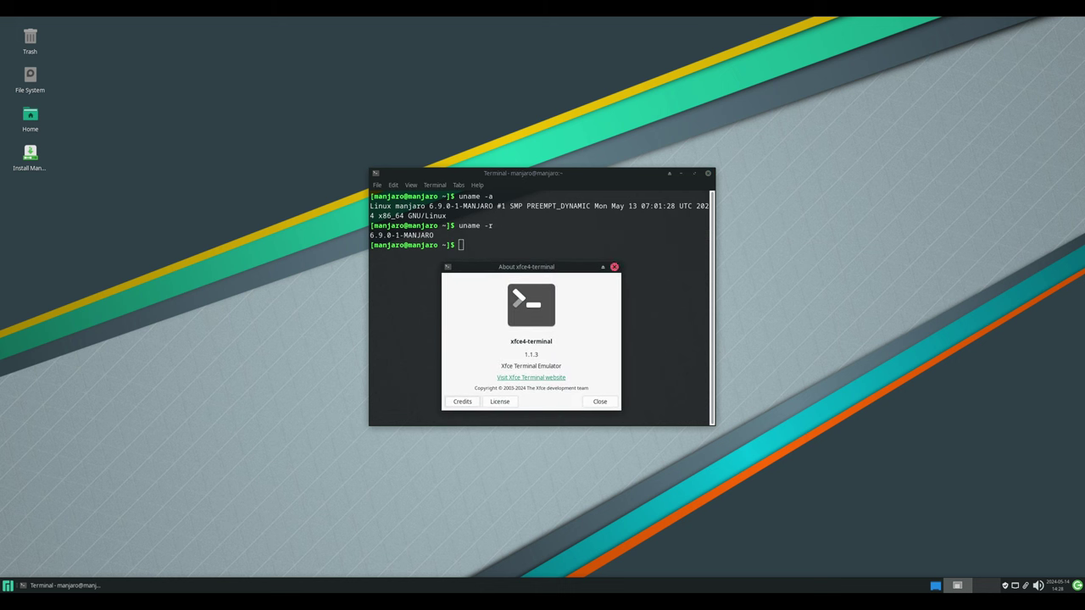
{"action": "left_click", "coordinate": [614, 267]}
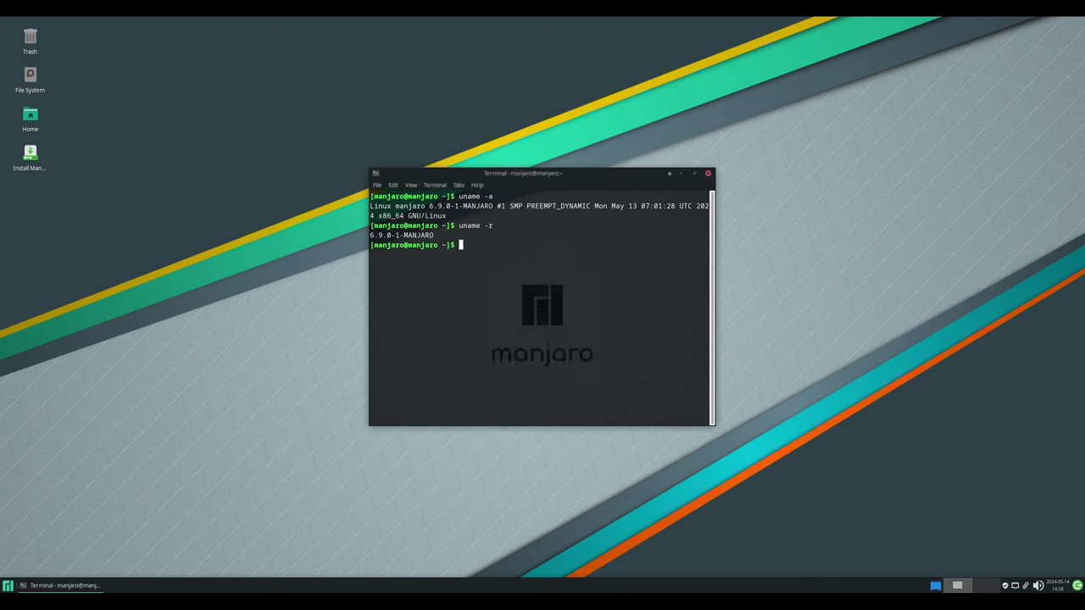
{"action": "left_click", "coordinate": [708, 173]}
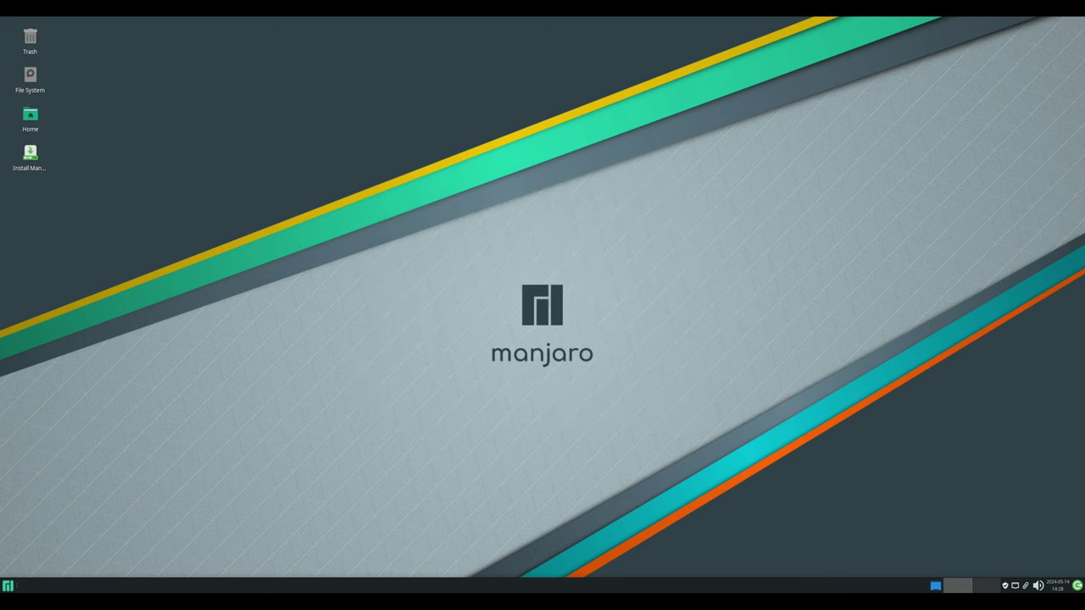
{"action": "right_click", "coordinate": [543, 150]}
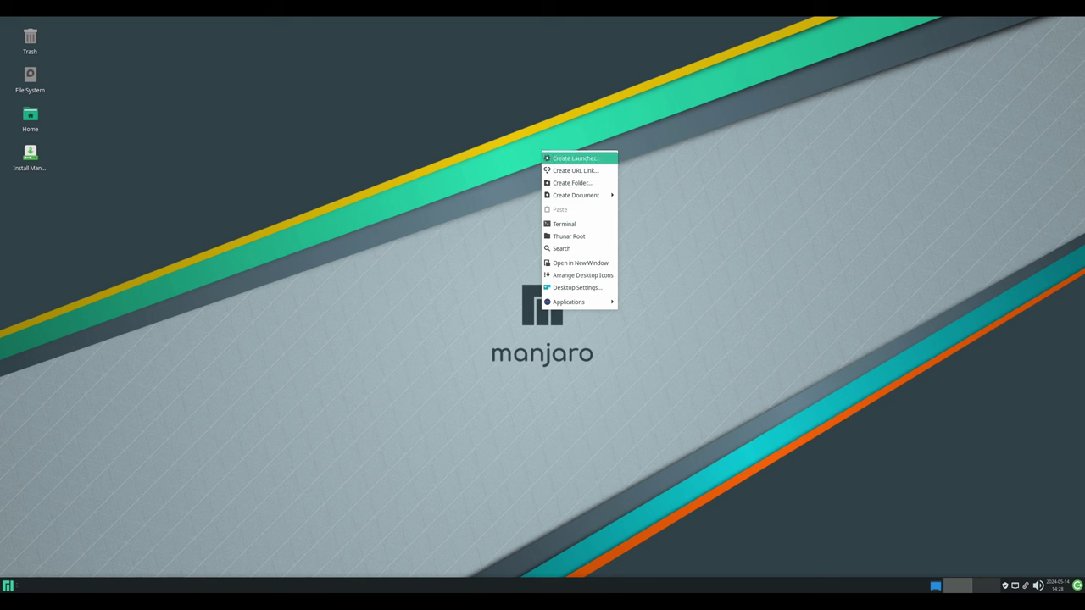
{"action": "mouse_move", "coordinate": [568, 302]}
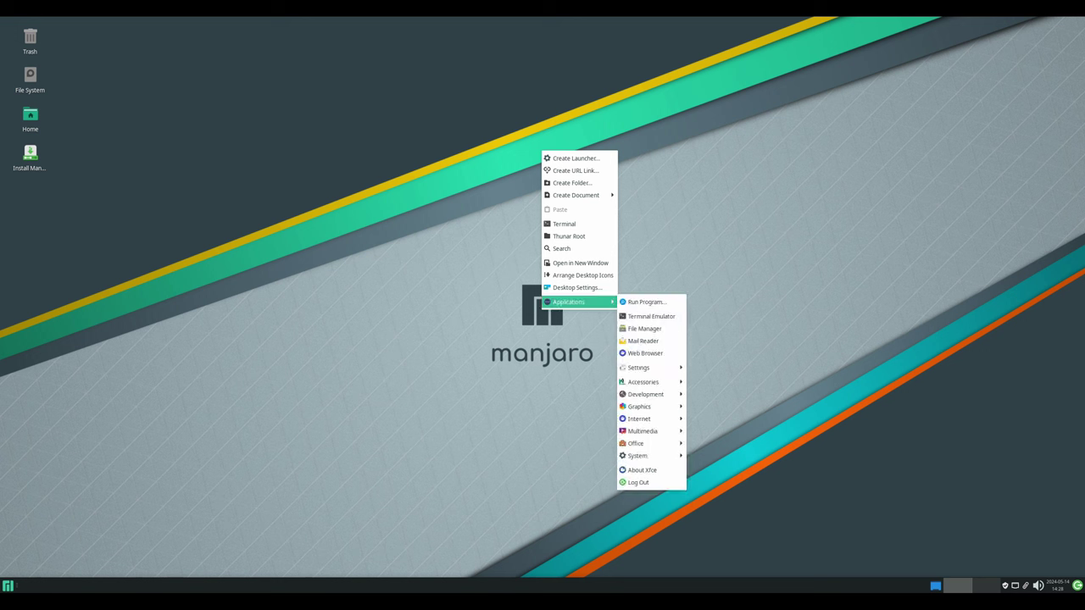
{"action": "key", "text": "Escape"}
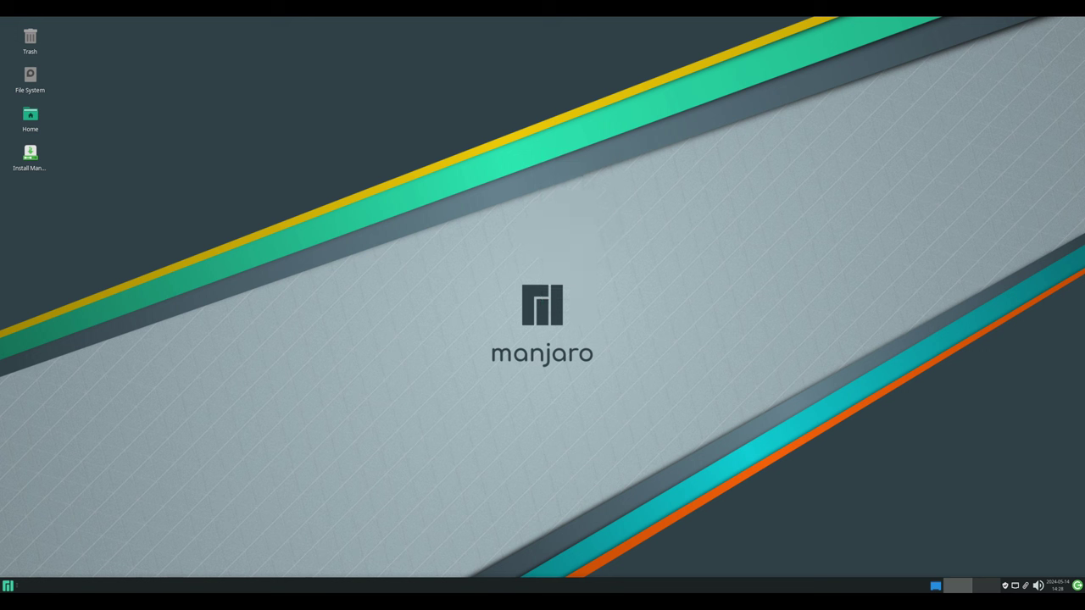